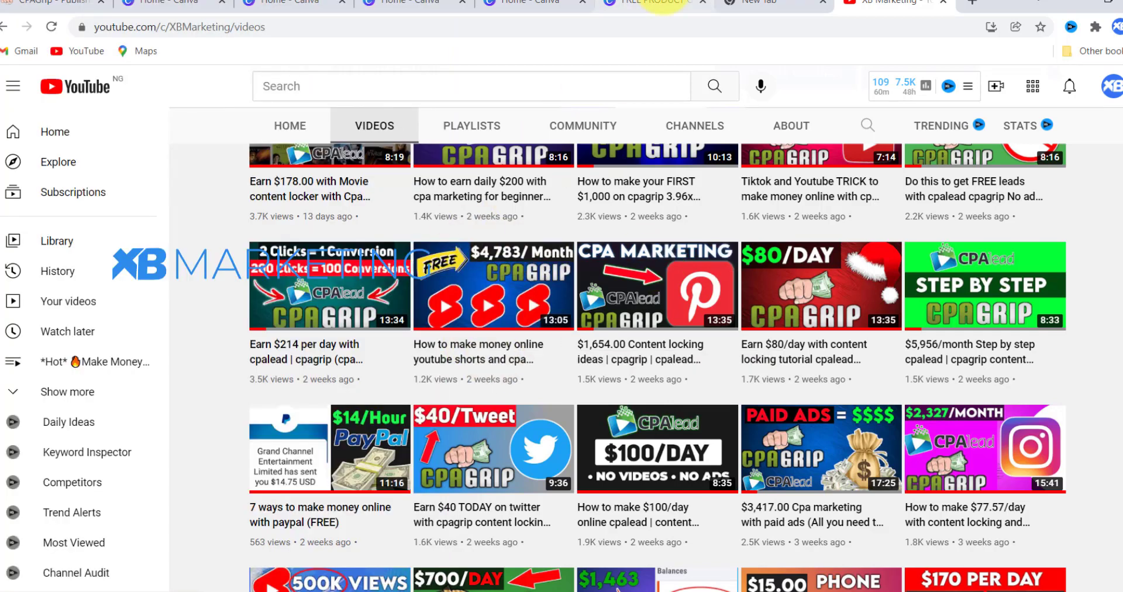
- Switch to the blank browser tab and load giphy.com
{"action": "left_click", "coordinate": [737, 2]}
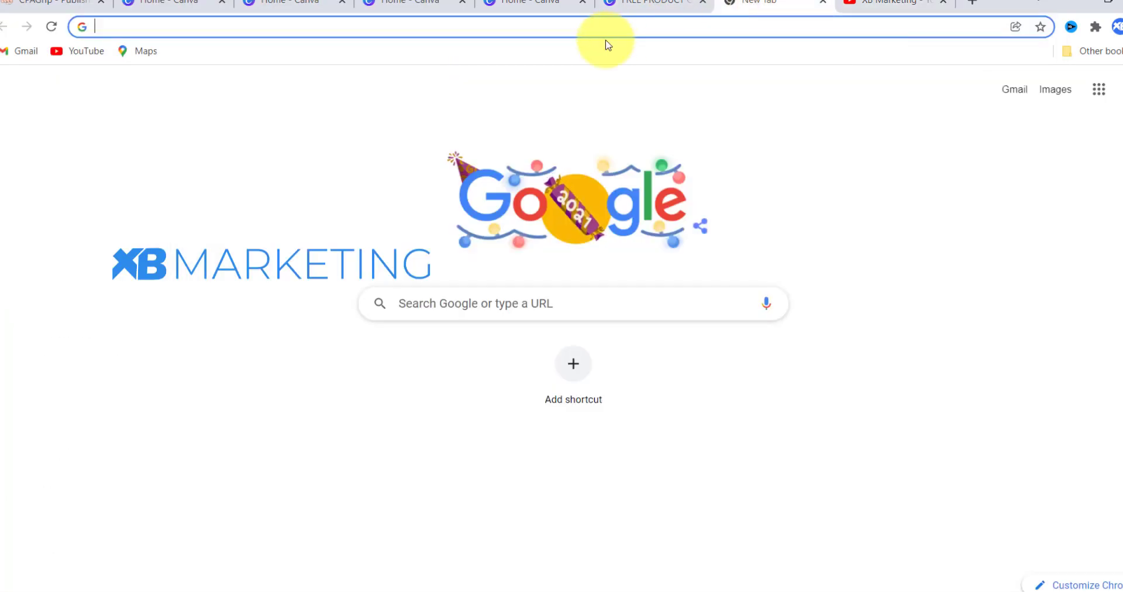
{"action": "type", "text": "giphy.com"}
{"action": "key", "text": "Return"}
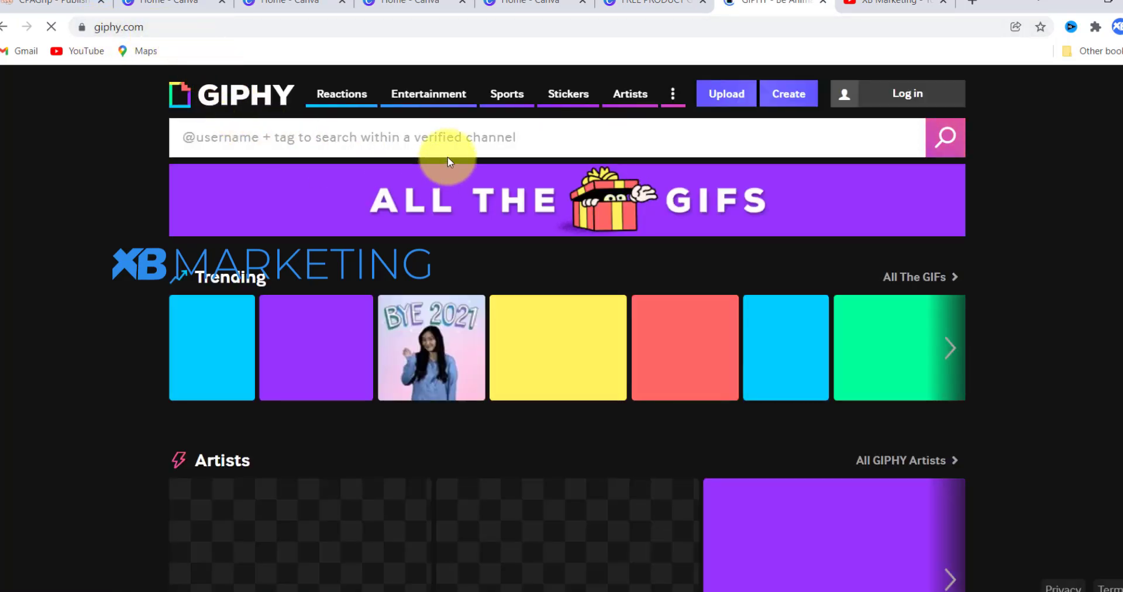
- Search GIPHY for "gaming"
{"action": "left_click", "coordinate": [403, 143]}
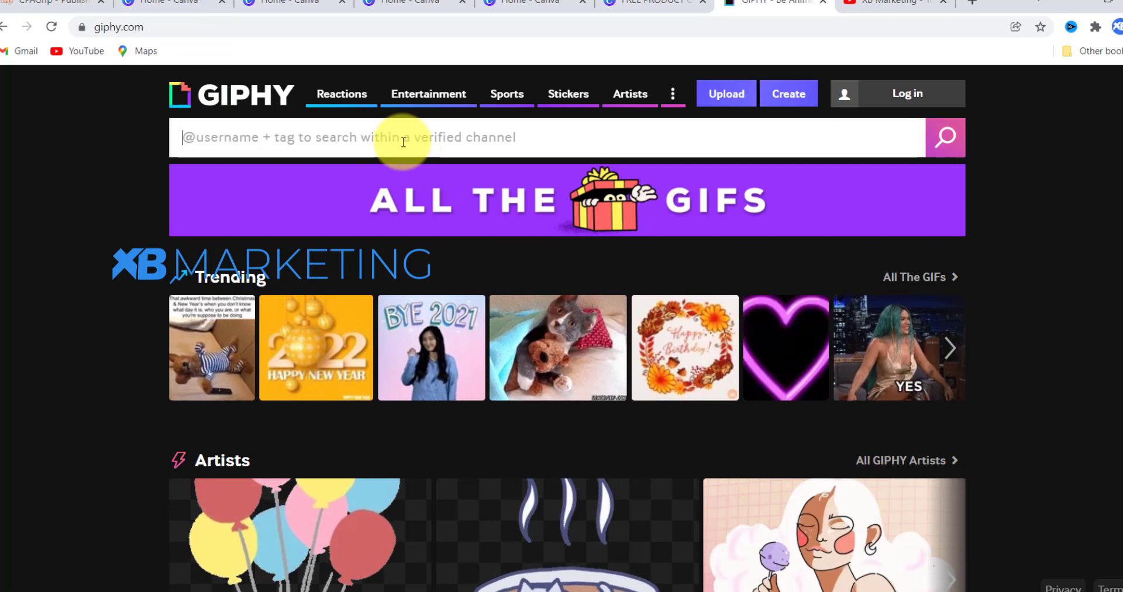
{"action": "type", "text": "g"}
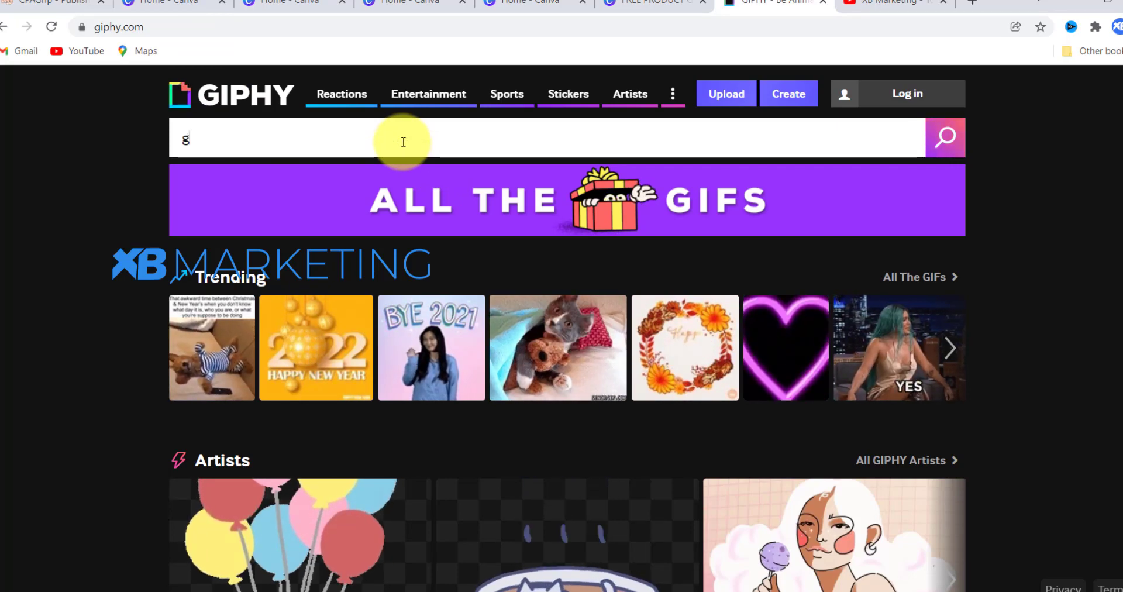
{"action": "type", "text": "aming"}
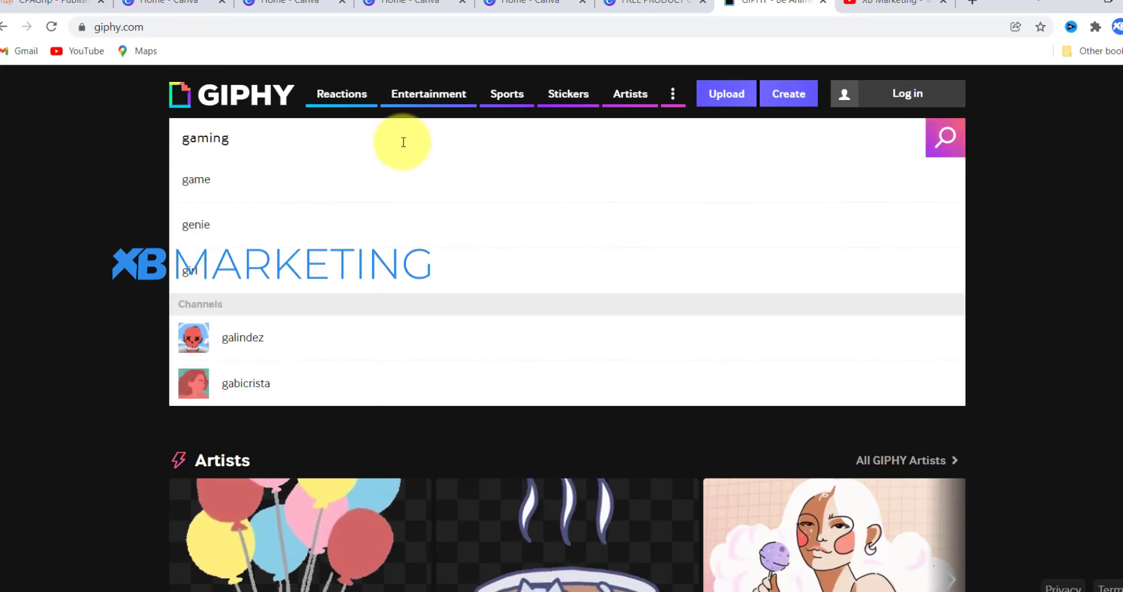
{"action": "key", "text": "Return"}
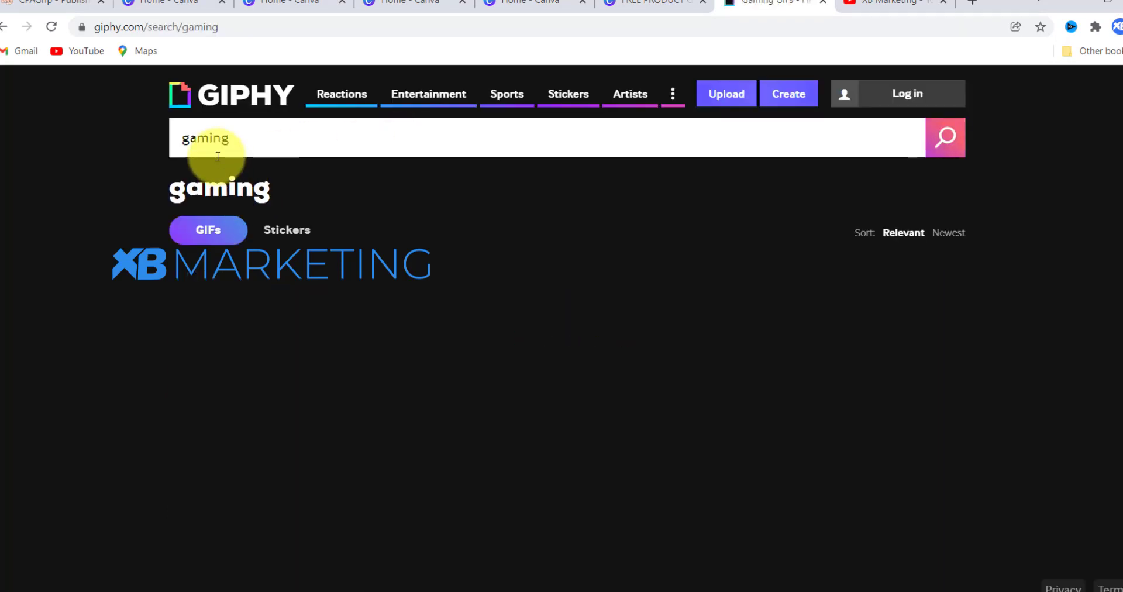
- Open the Minecraft clip from the GIPHY Clips results, look through its page and related clips, and return to the results
{"action": "scroll", "coordinate": [694, 348], "scroll_direction": "down", "scroll_amount": 1}
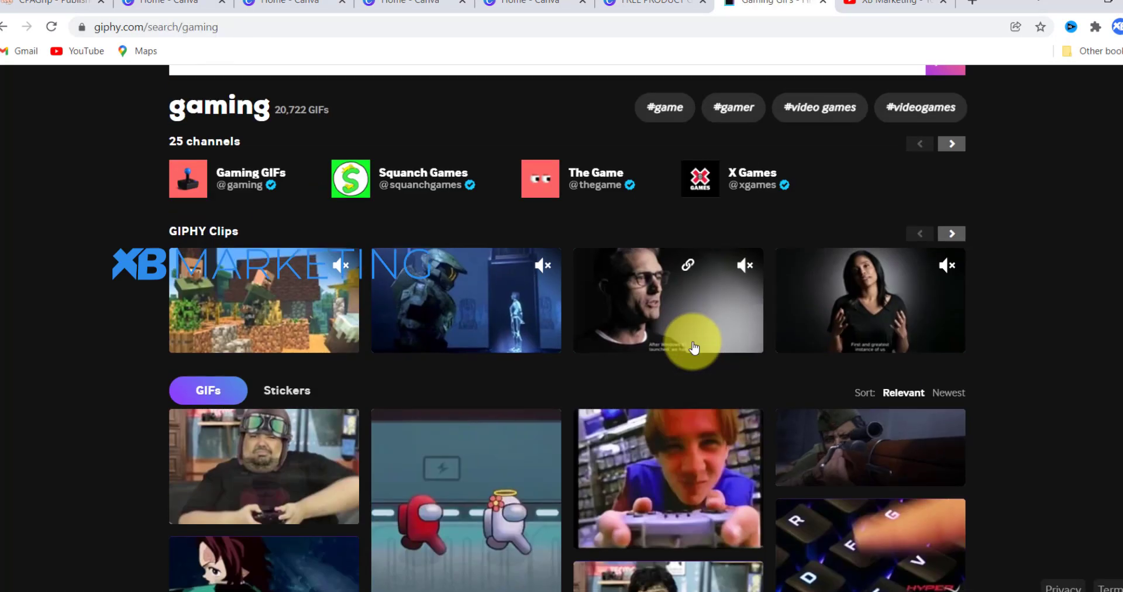
{"action": "scroll", "coordinate": [527, 334], "scroll_direction": "down", "scroll_amount": 1}
{"action": "scroll", "coordinate": [358, 296], "scroll_direction": "up", "scroll_amount": 1}
{"action": "scroll", "coordinate": [382, 296], "scroll_direction": "down", "scroll_amount": 1}
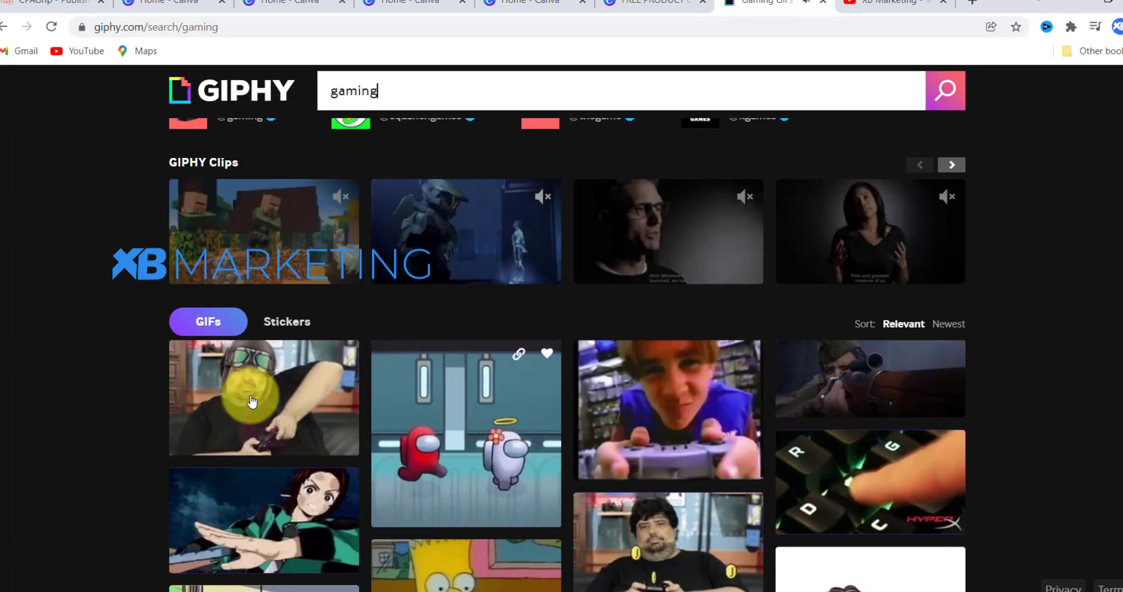
{"action": "left_click", "coordinate": [286, 239]}
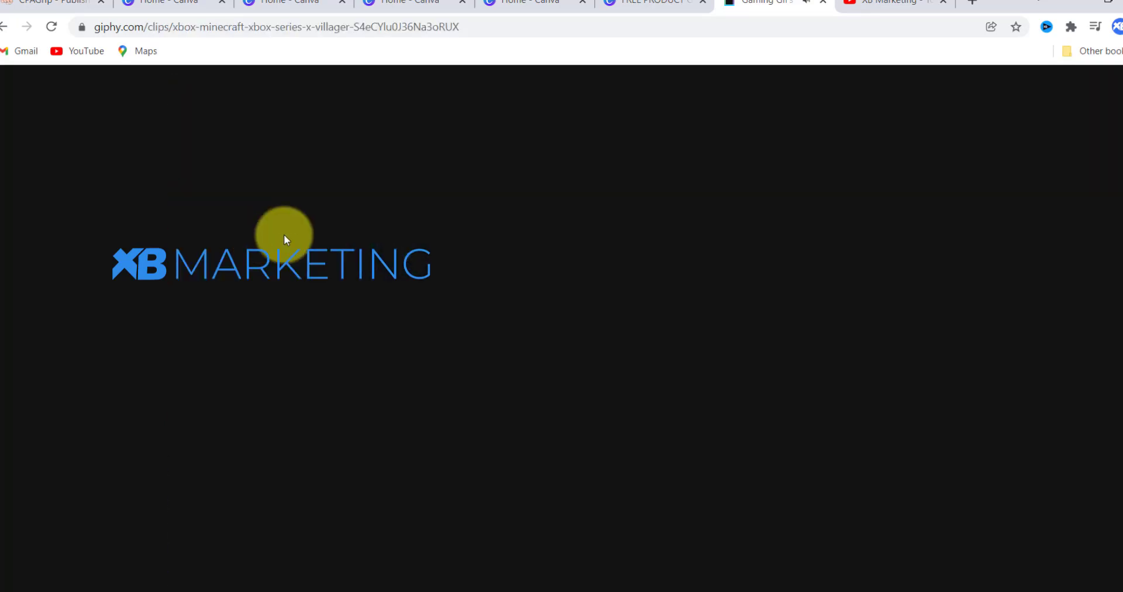
{"action": "scroll", "coordinate": [604, 378], "scroll_direction": "down", "scroll_amount": 3}
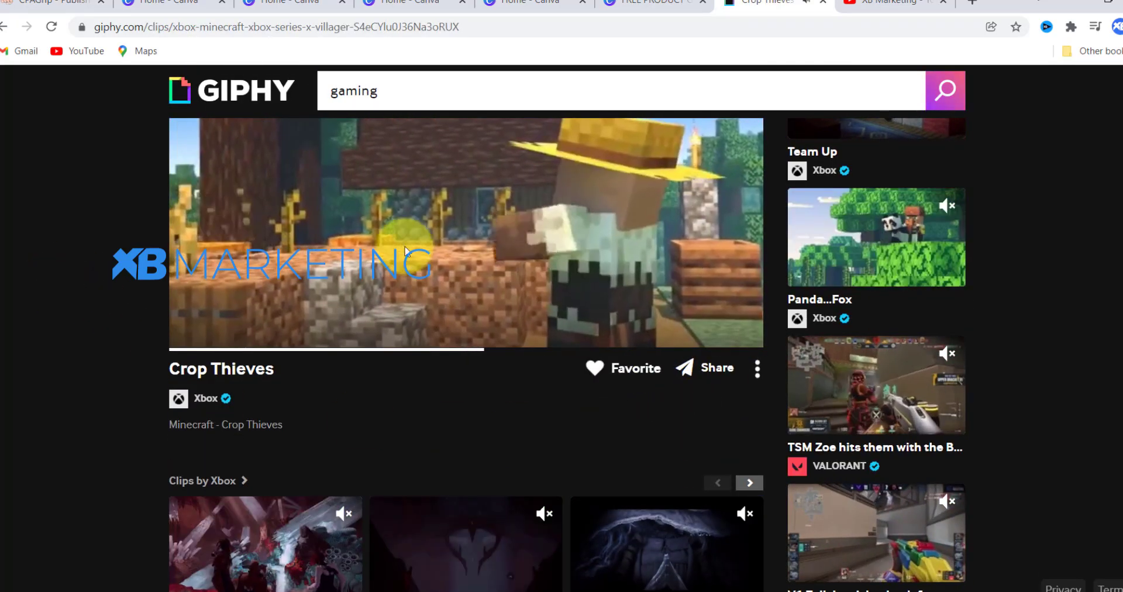
{"action": "scroll", "coordinate": [473, 224], "scroll_direction": "down", "scroll_amount": 3}
{"action": "scroll", "coordinate": [545, 243], "scroll_direction": "up", "scroll_amount": 5}
{"action": "scroll", "coordinate": [754, 284], "scroll_direction": "down", "scroll_amount": 5}
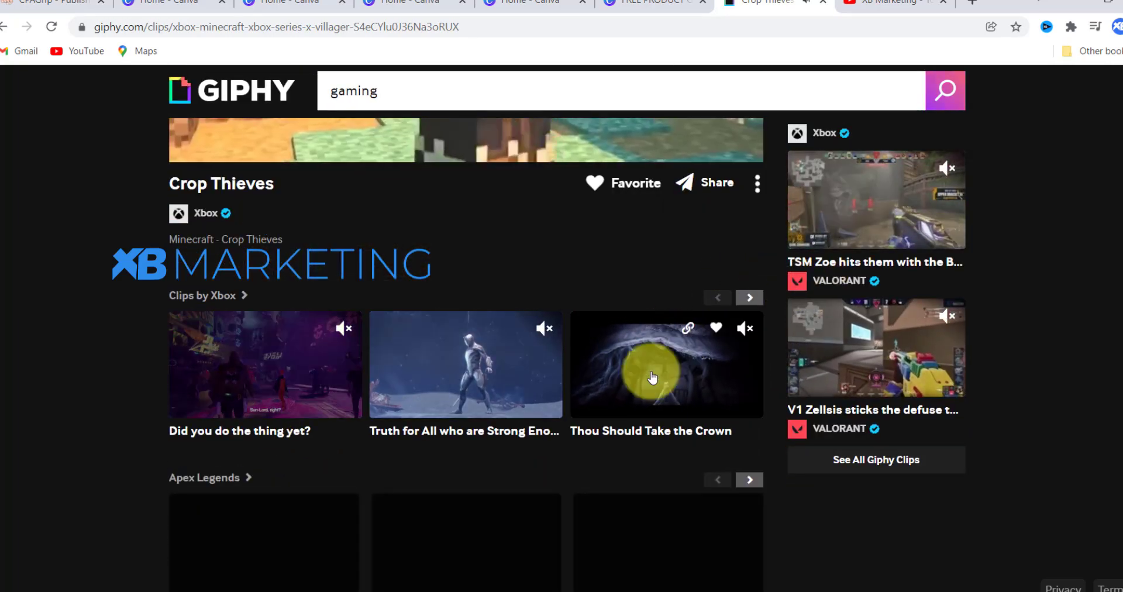
{"action": "scroll", "coordinate": [650, 433], "scroll_direction": "down", "scroll_amount": 5}
{"action": "scroll", "coordinate": [426, 293], "scroll_direction": "up", "scroll_amount": 6}
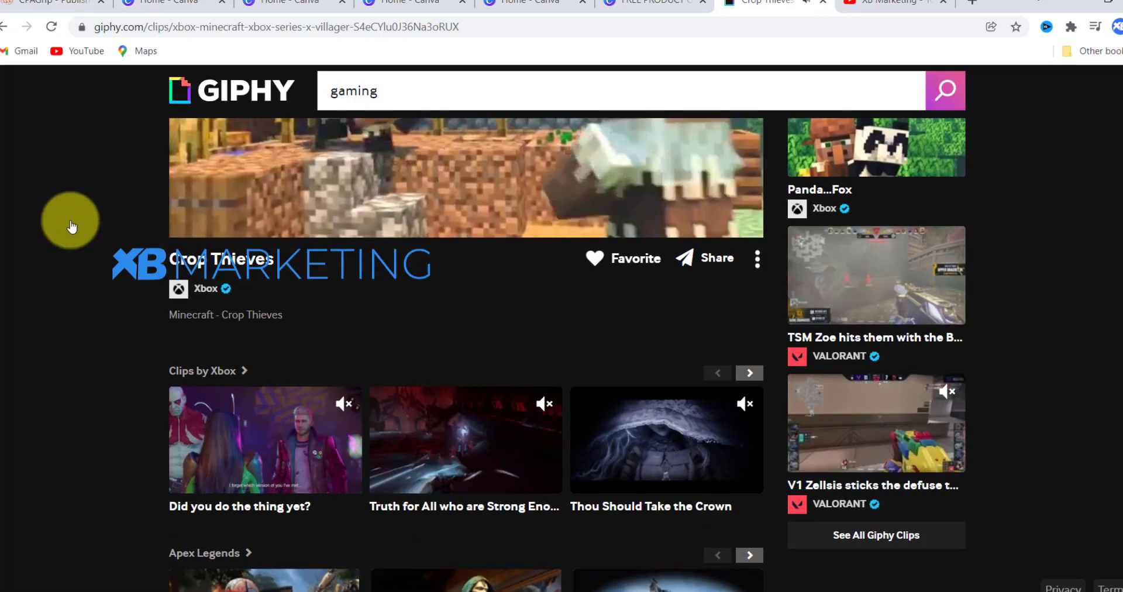
{"action": "scroll", "coordinate": [71, 227], "scroll_direction": "up", "scroll_amount": 4}
{"action": "left_click", "coordinate": [4, 27]}
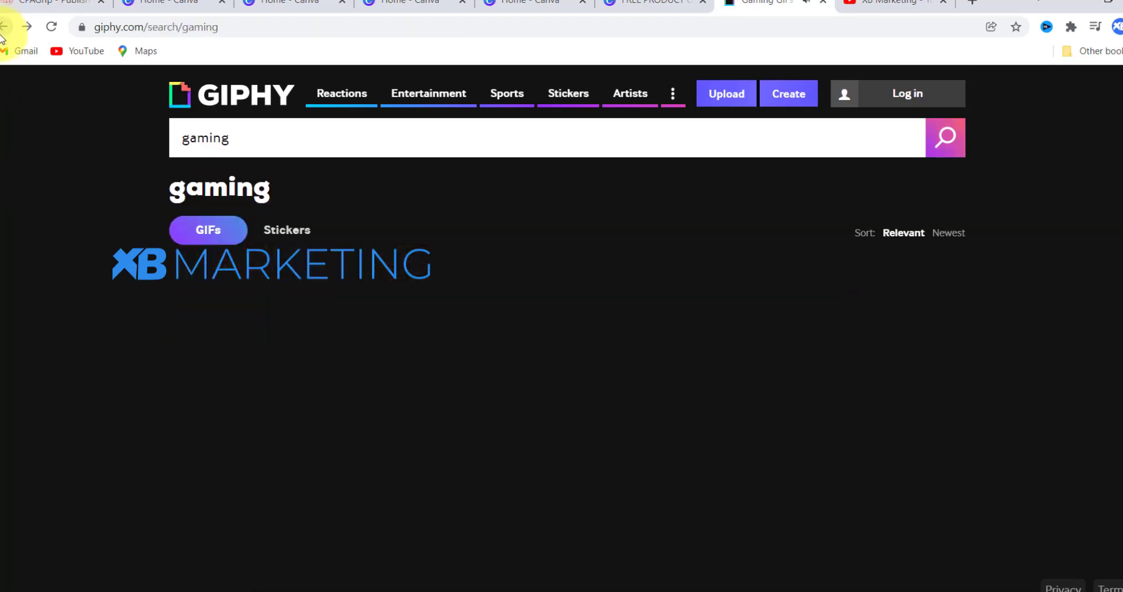
- Open the first gaming GIF, by Totorial, examine its views and tags, and go back to the gaming results
{"action": "scroll", "coordinate": [374, 366], "scroll_direction": "down", "scroll_amount": 3}
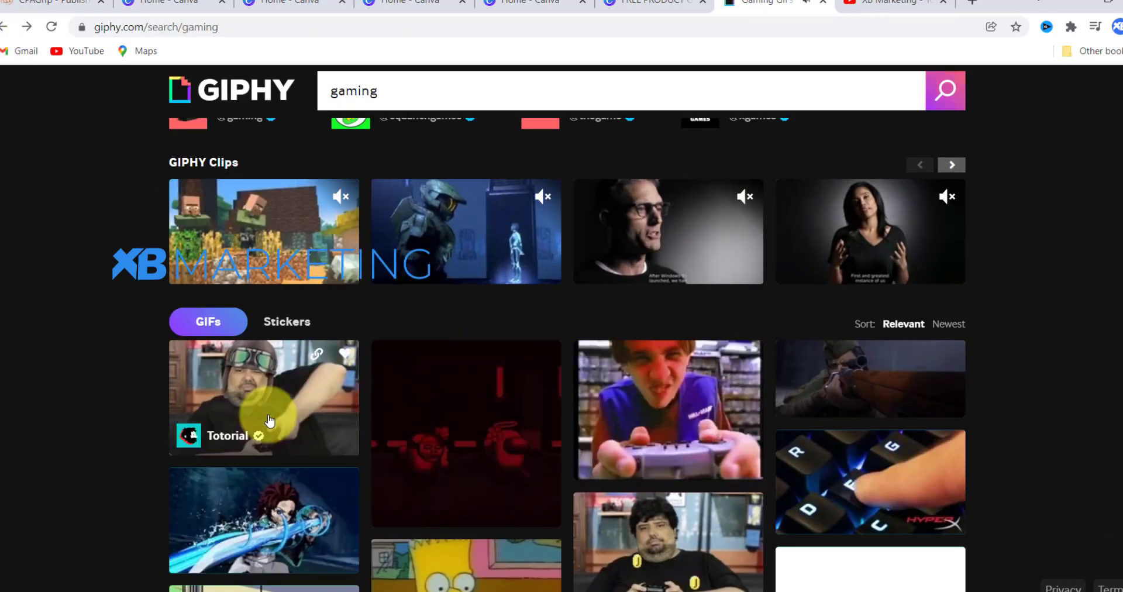
{"action": "left_click", "coordinate": [290, 381]}
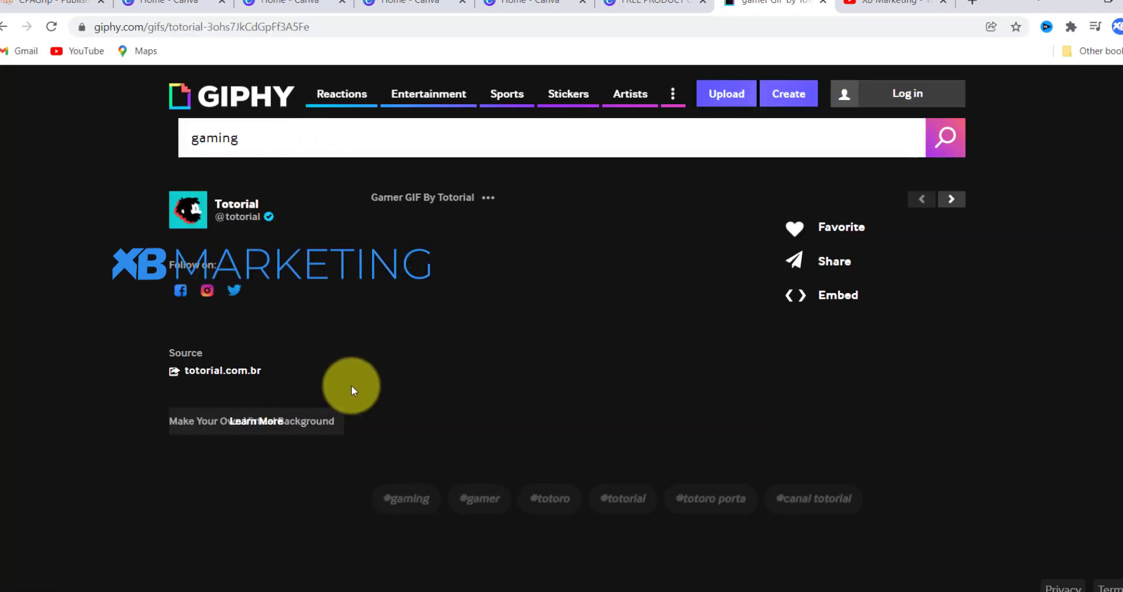
{"action": "scroll", "coordinate": [1012, 259], "scroll_direction": "down", "scroll_amount": 3}
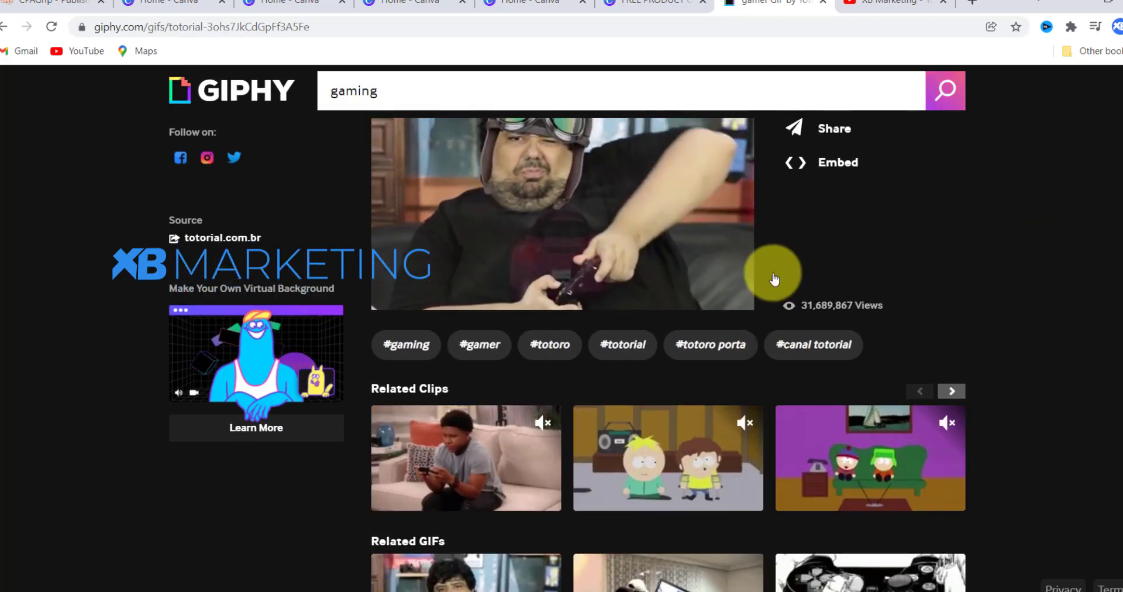
{"action": "scroll", "coordinate": [774, 279], "scroll_direction": "up", "scroll_amount": 3}
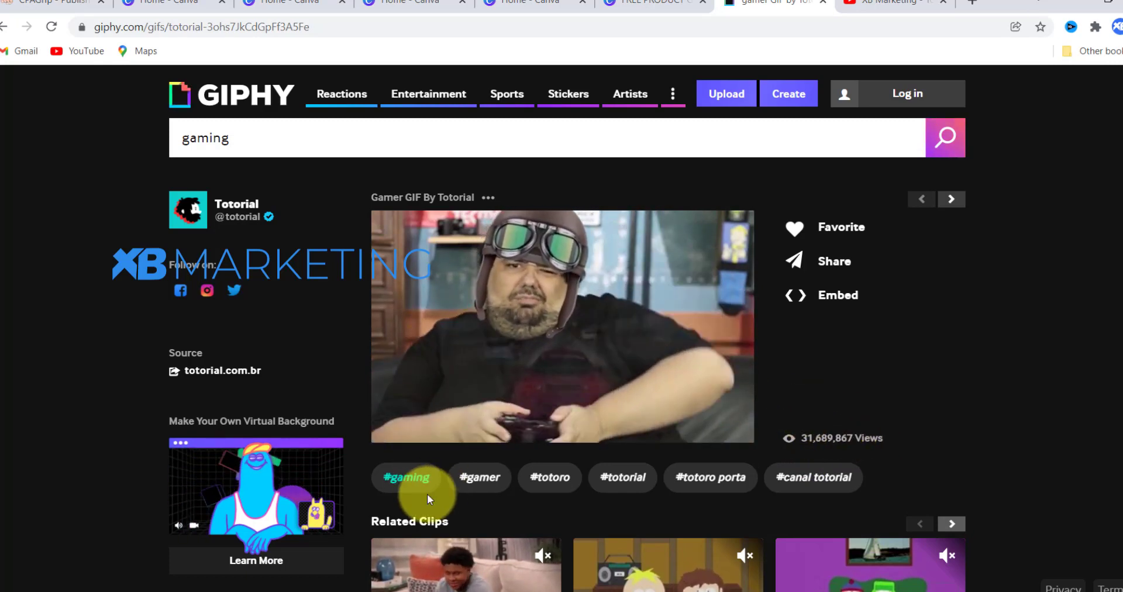
{"action": "left_click", "coordinate": [5, 28]}
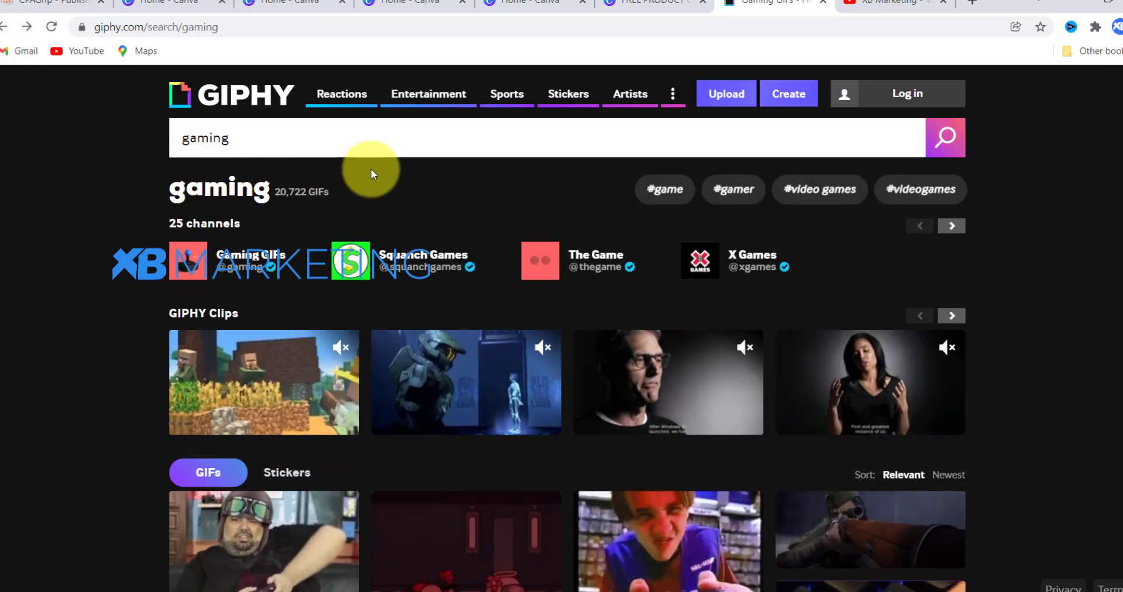
{"action": "scroll", "coordinate": [322, 375], "scroll_direction": "down", "scroll_amount": 1}
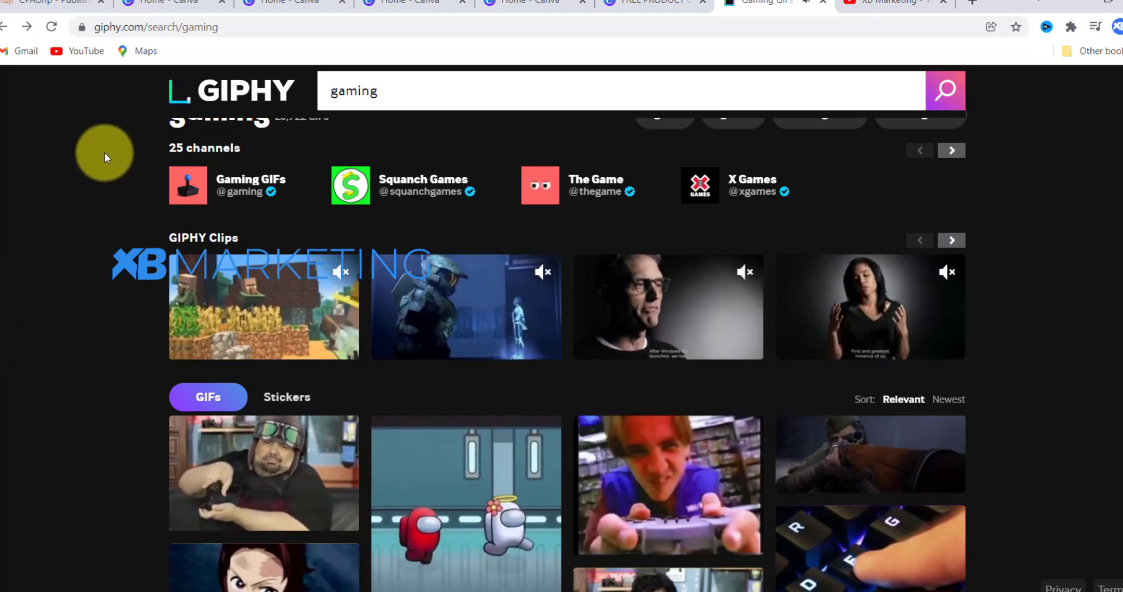
{"action": "scroll", "coordinate": [107, 148], "scroll_direction": "up", "scroll_amount": 2}
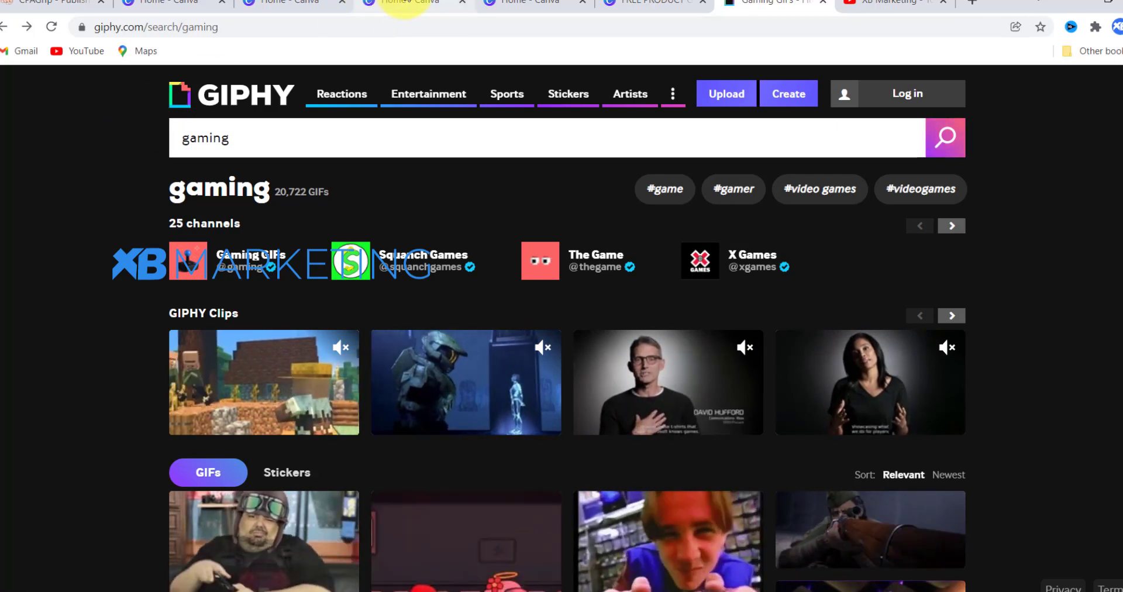
- Switch to the FREE PRODUCT GIVEAWAY video design in Canva and preview its opening clip and its final giveaway page
{"action": "left_click", "coordinate": [403, 6]}
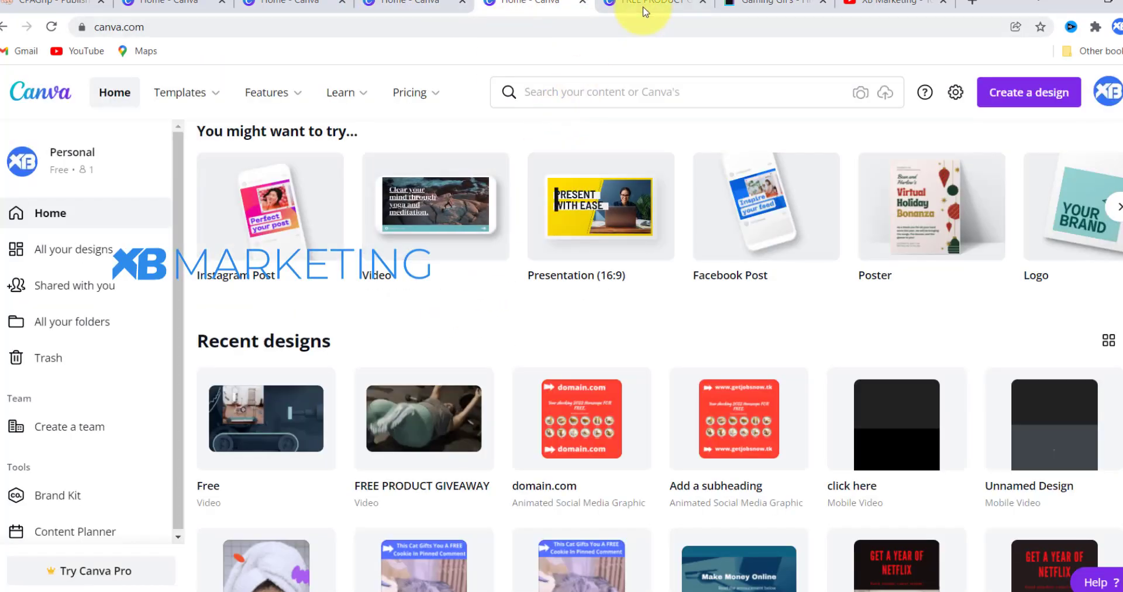
{"action": "left_click", "coordinate": [644, 12]}
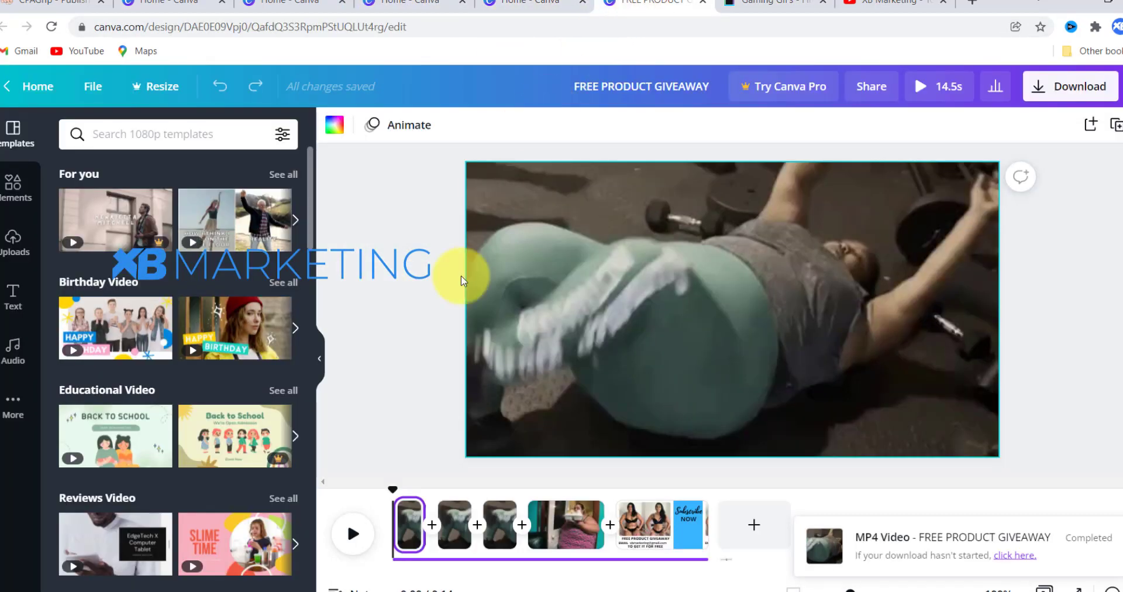
{"action": "mouse_move", "coordinate": [402, 501]}
{"action": "left_mouse_down"}
{"action": "mouse_move", "coordinate": [414, 496]}
{"action": "mouse_move", "coordinate": [391, 491]}
{"action": "left_mouse_up"}
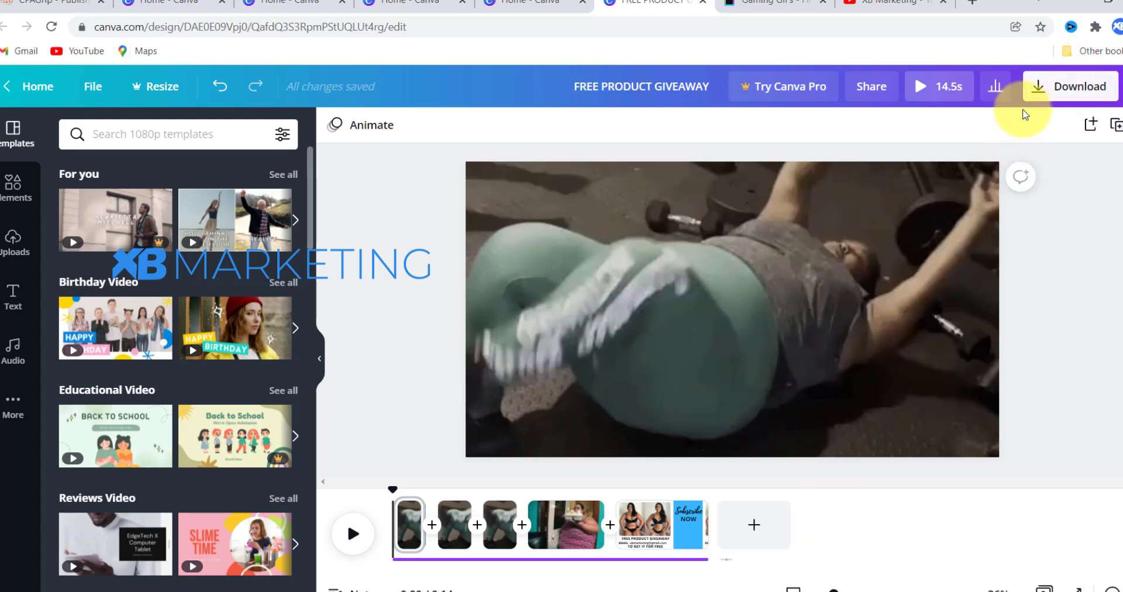
{"action": "left_click", "coordinate": [640, 509]}
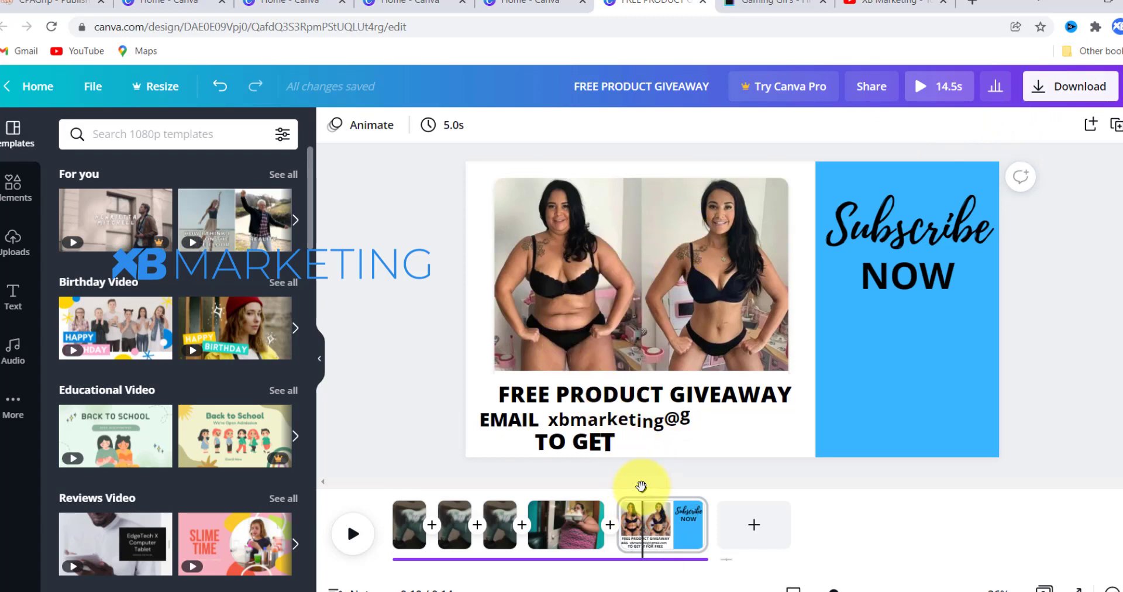
{"action": "left_click_drag", "start_coordinate": [642, 486], "coordinate": [690, 476]}
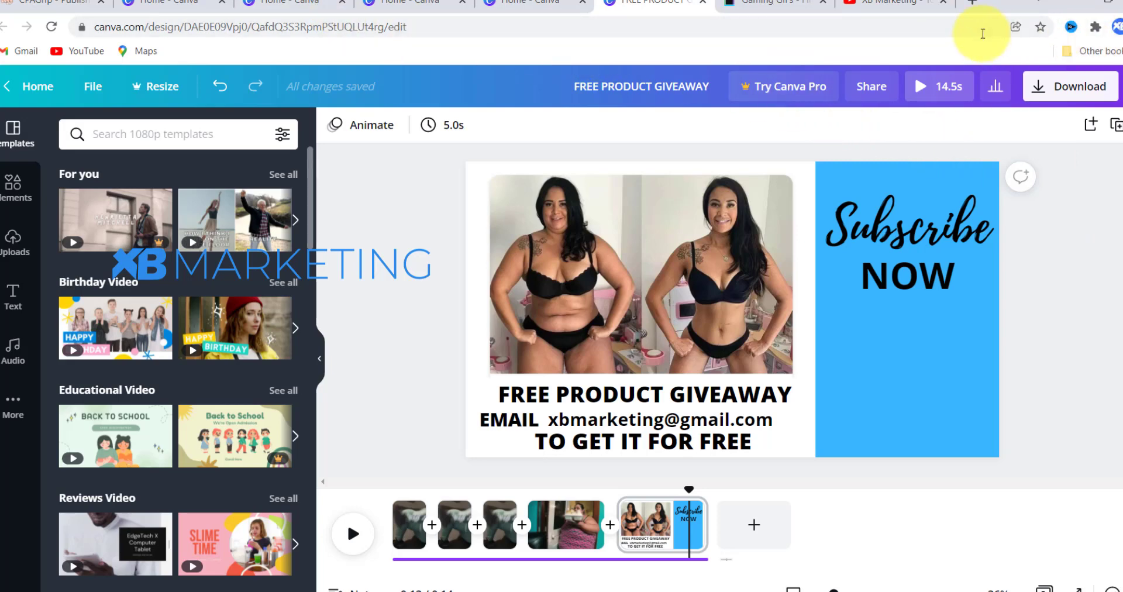
- Open Gmail in a new tab at gmail.com and bring up its full settings page
{"action": "left_click", "coordinate": [974, 5]}
{"action": "type", "text": "gmail.com"}
{"action": "key", "text": "Return"}
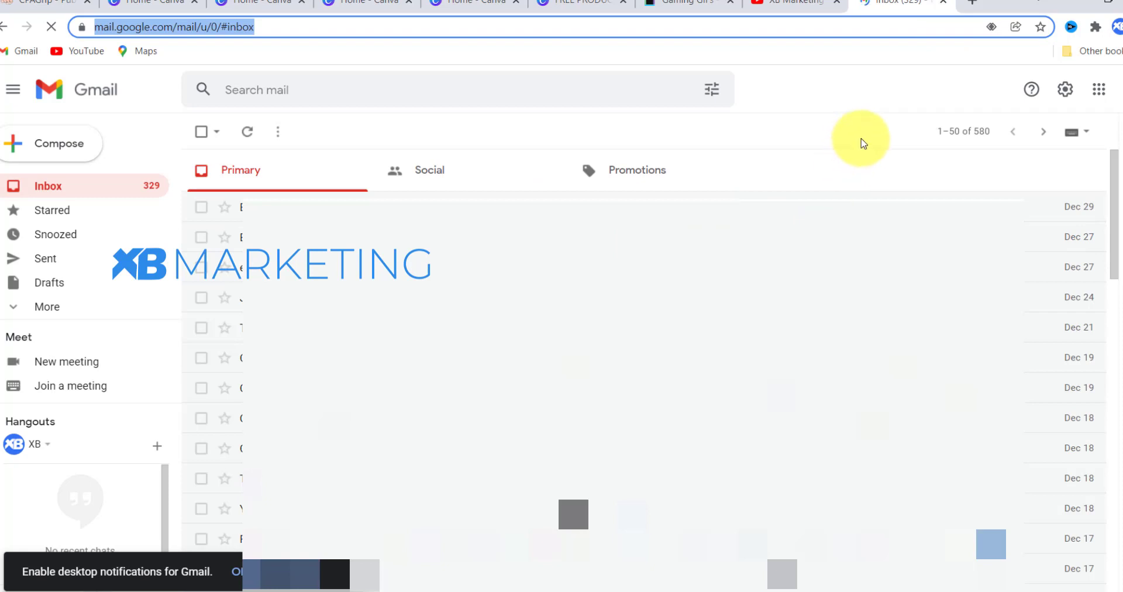
{"action": "left_click", "coordinate": [1066, 88]}
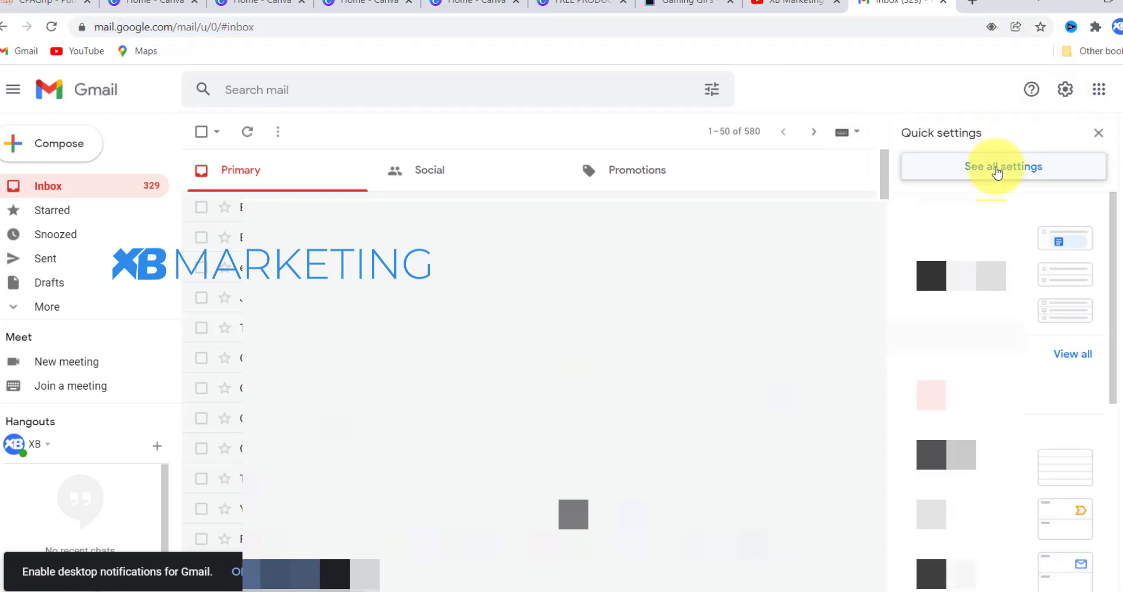
{"action": "left_click", "coordinate": [997, 169]}
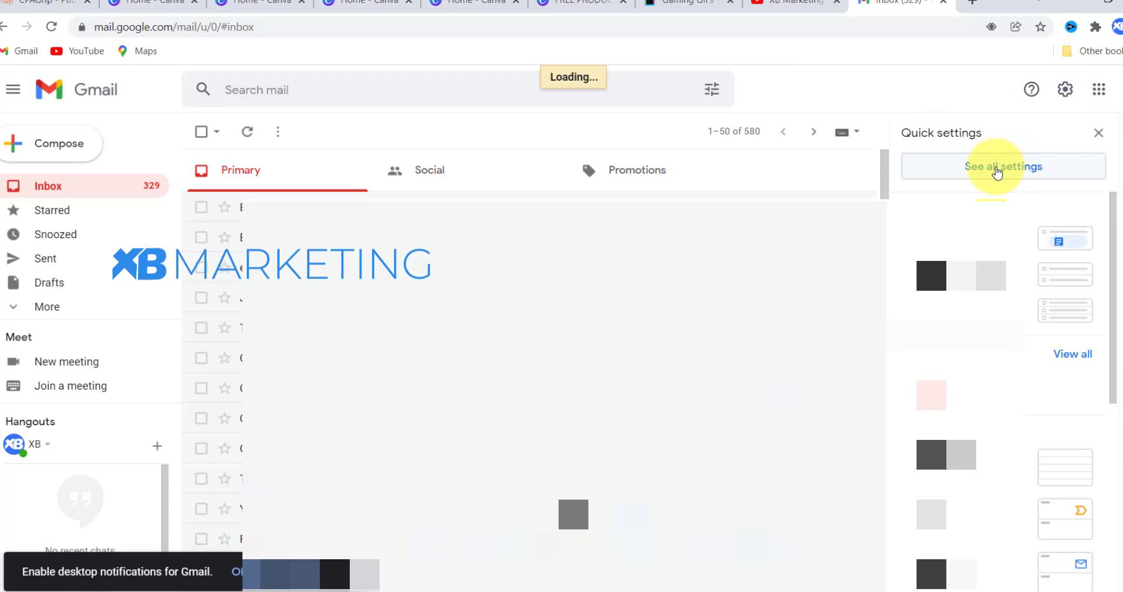
- Turn on the vacation responder in Gmail's general settings and place the cursor in its empty message body
{"action": "scroll", "coordinate": [614, 304], "scroll_direction": "down", "scroll_amount": 10}
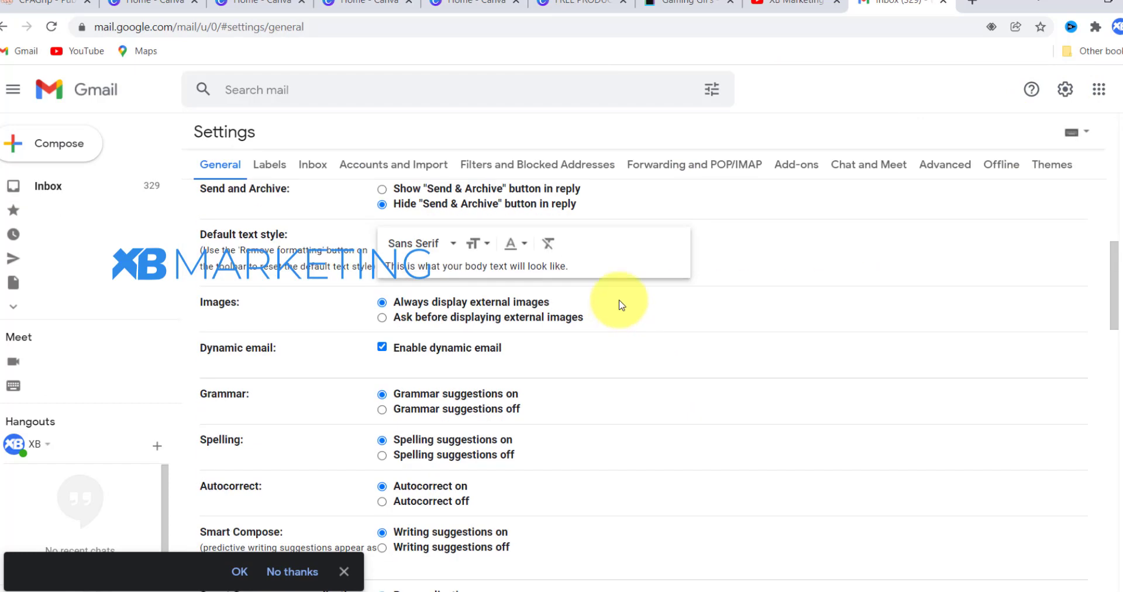
{"action": "scroll", "coordinate": [618, 303], "scroll_direction": "down", "scroll_amount": 9}
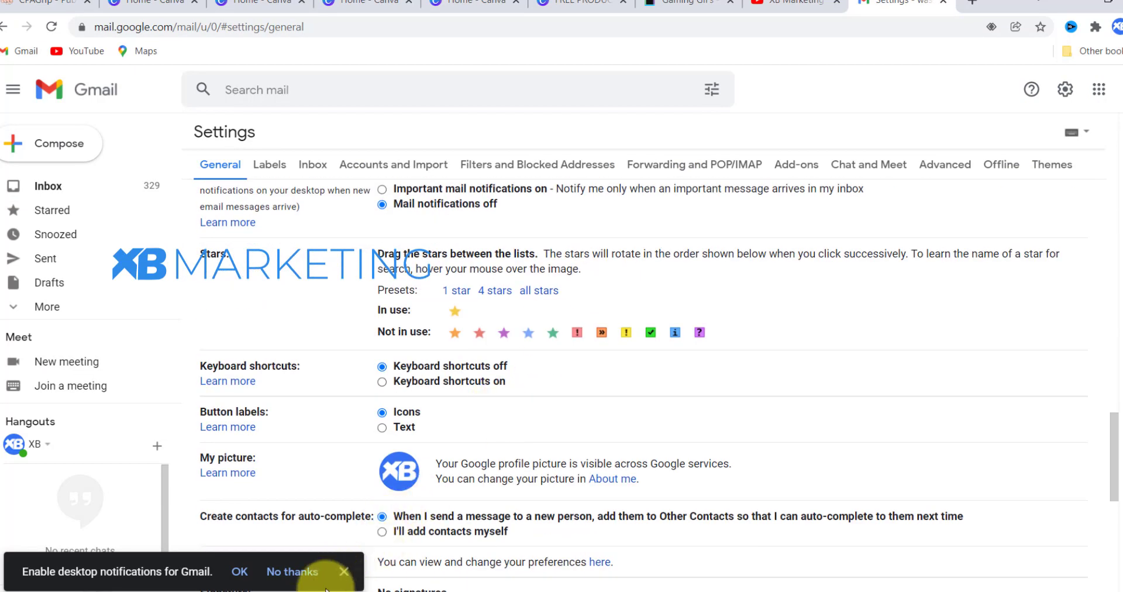
{"action": "scroll", "coordinate": [561, 290], "scroll_direction": "down", "scroll_amount": 8}
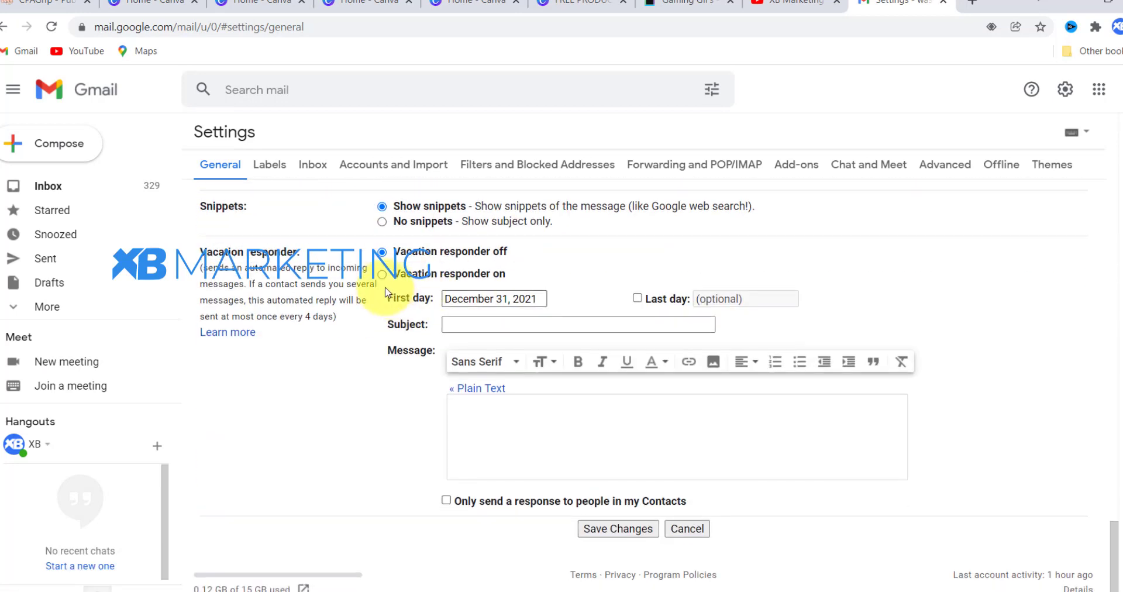
{"action": "left_click", "coordinate": [383, 274]}
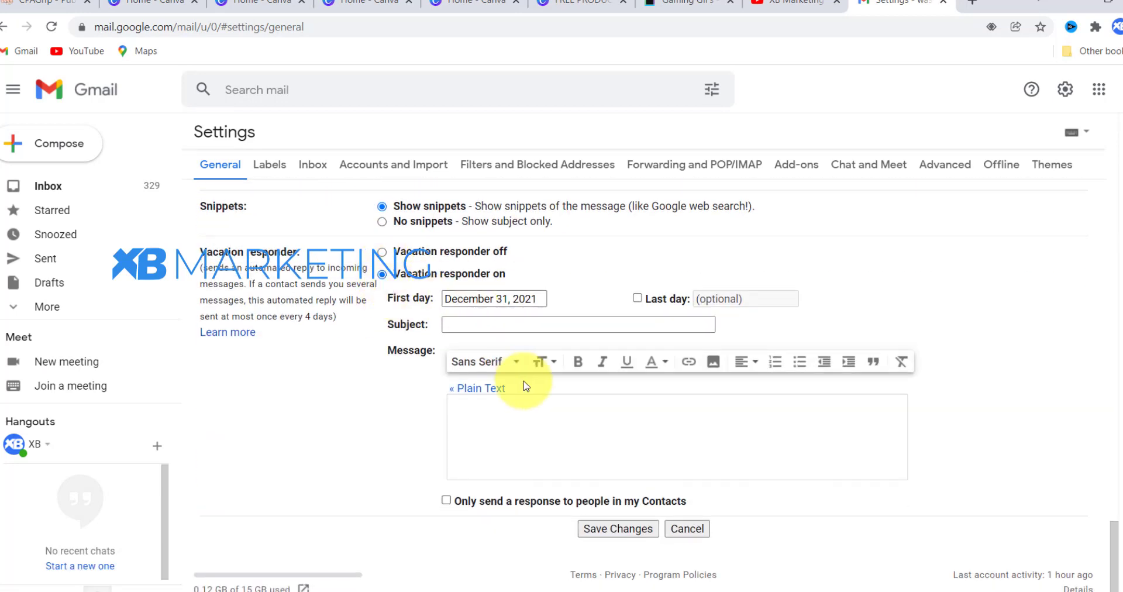
{"action": "left_click", "coordinate": [462, 324]}
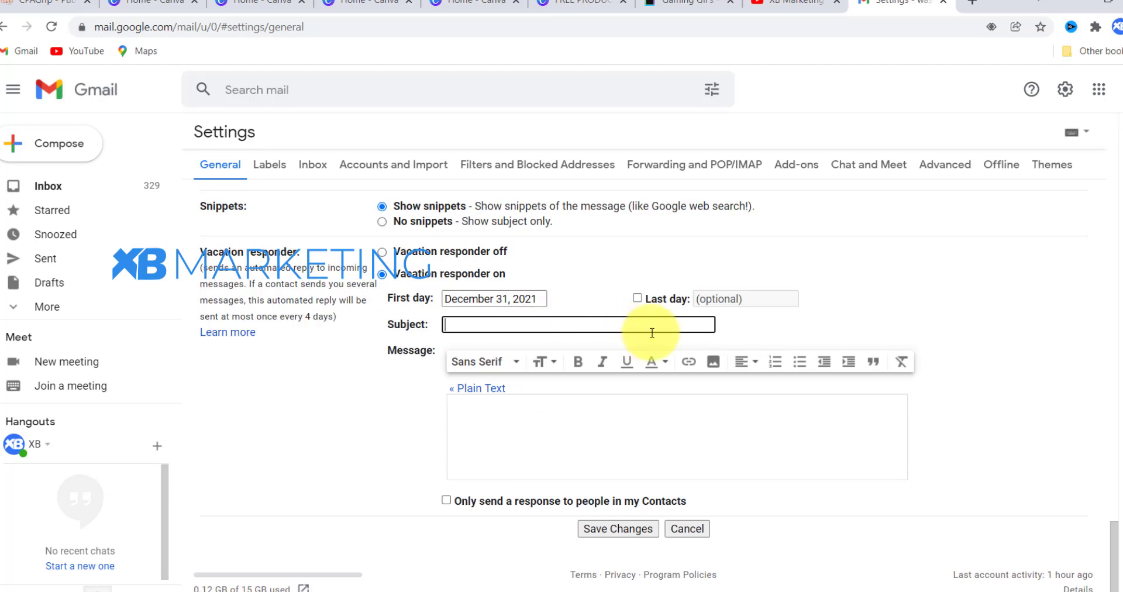
{"action": "left_click", "coordinate": [456, 409]}
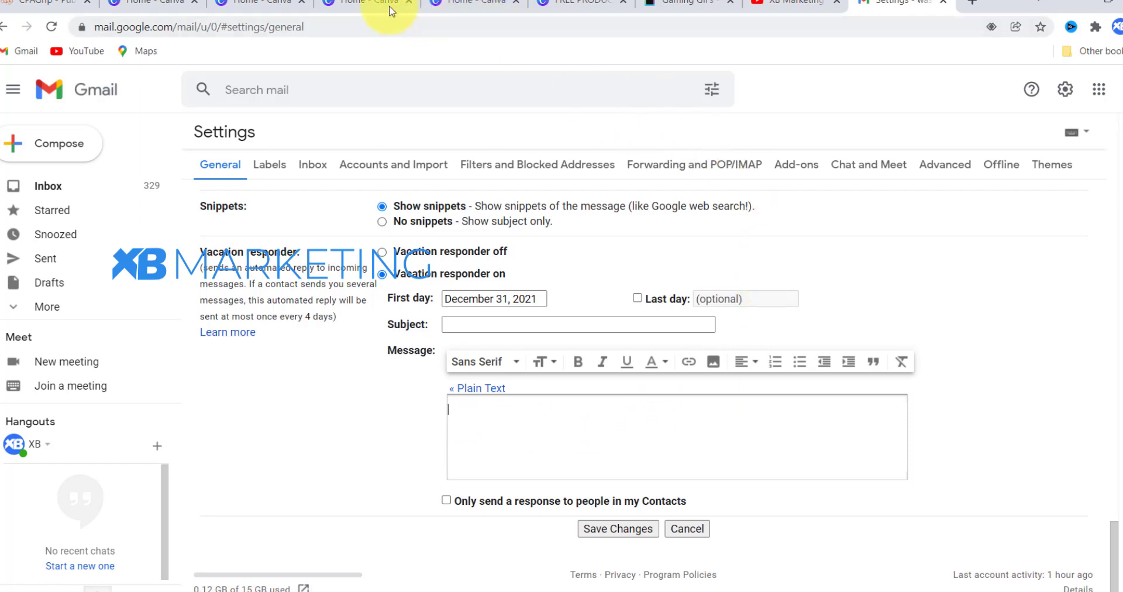
- Switch to the FREE PRODUCT GIVEAWAY design in Canva and view its final page with the contact e-mail
{"action": "left_click", "coordinate": [391, 11]}
{"action": "left_click", "coordinate": [479, 3]}
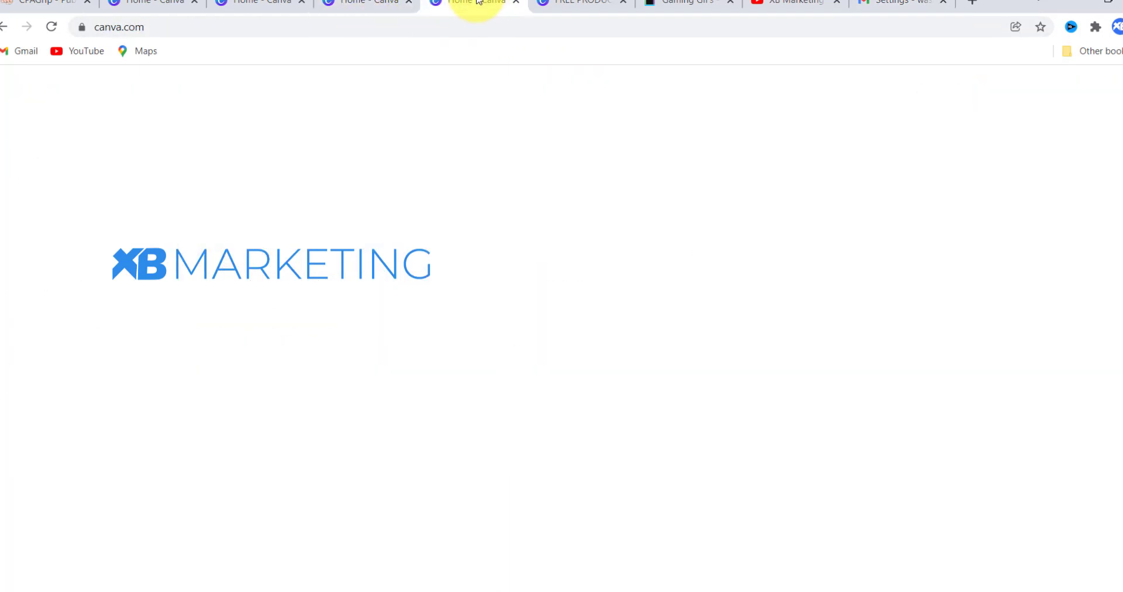
{"action": "left_click", "coordinate": [568, 3]}
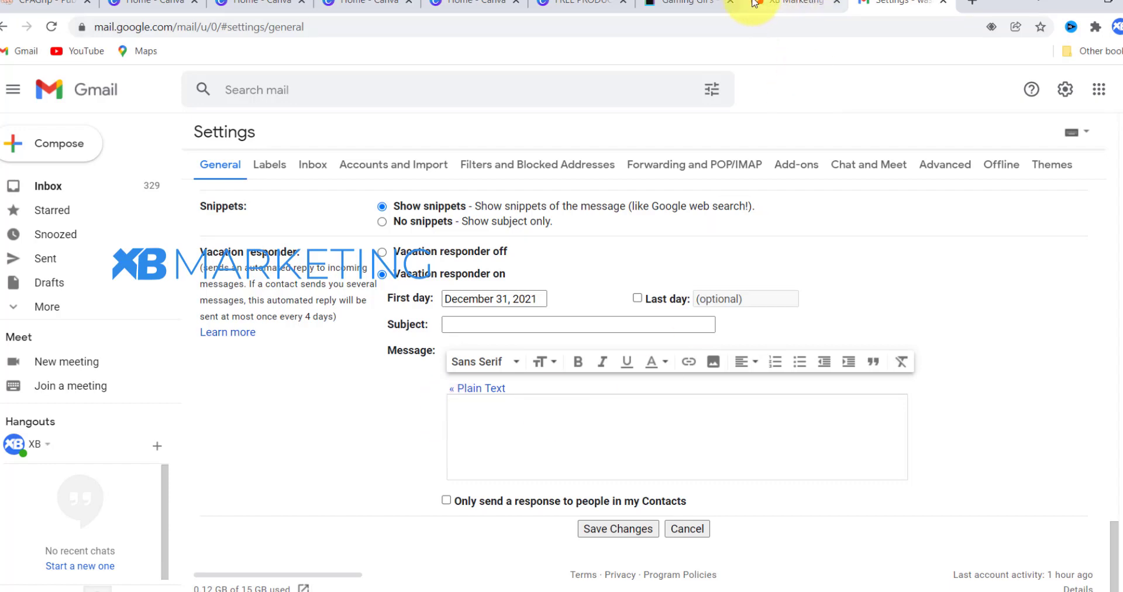
{"action": "left_click", "coordinate": [576, 3]}
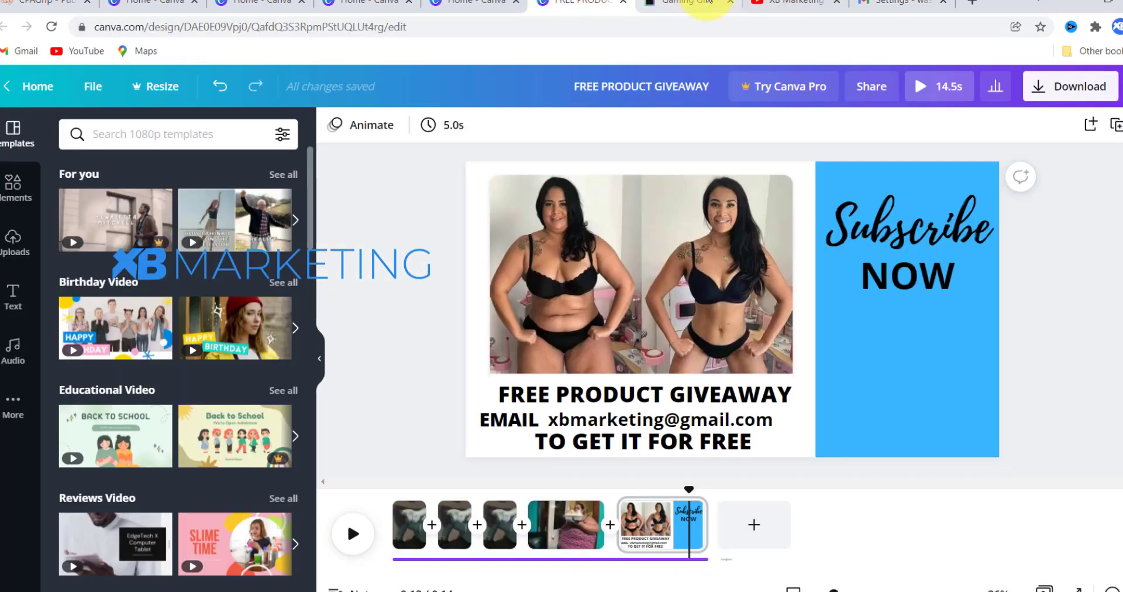
- Open the Brizy website at brizy.io in a new tab and look over the upper part of its home page
{"action": "left_click", "coordinate": [974, 3]}
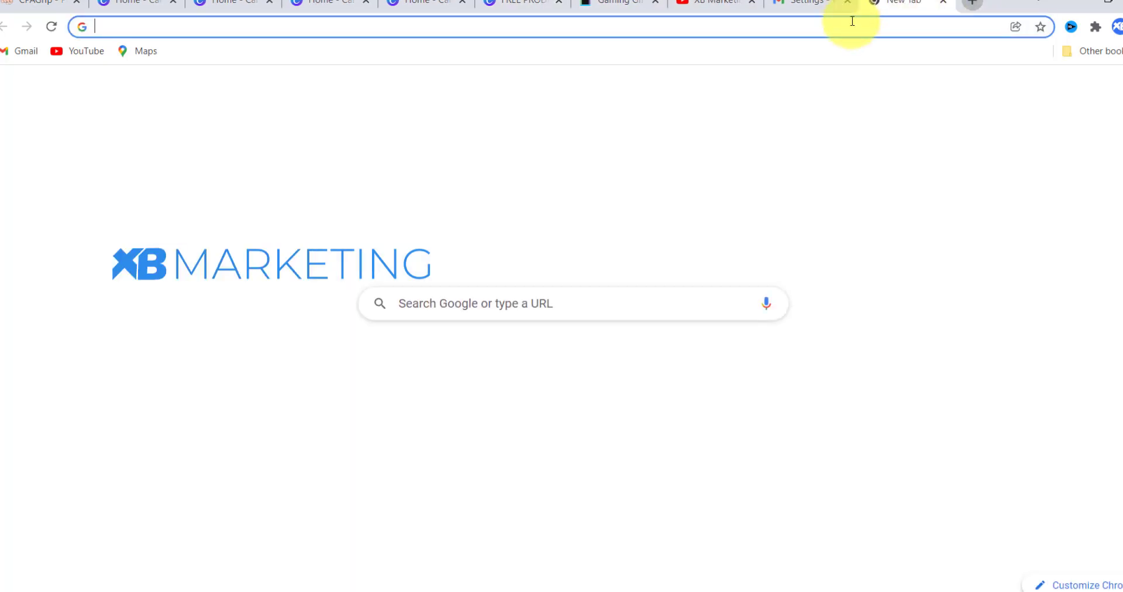
{"action": "type", "text": "br"}
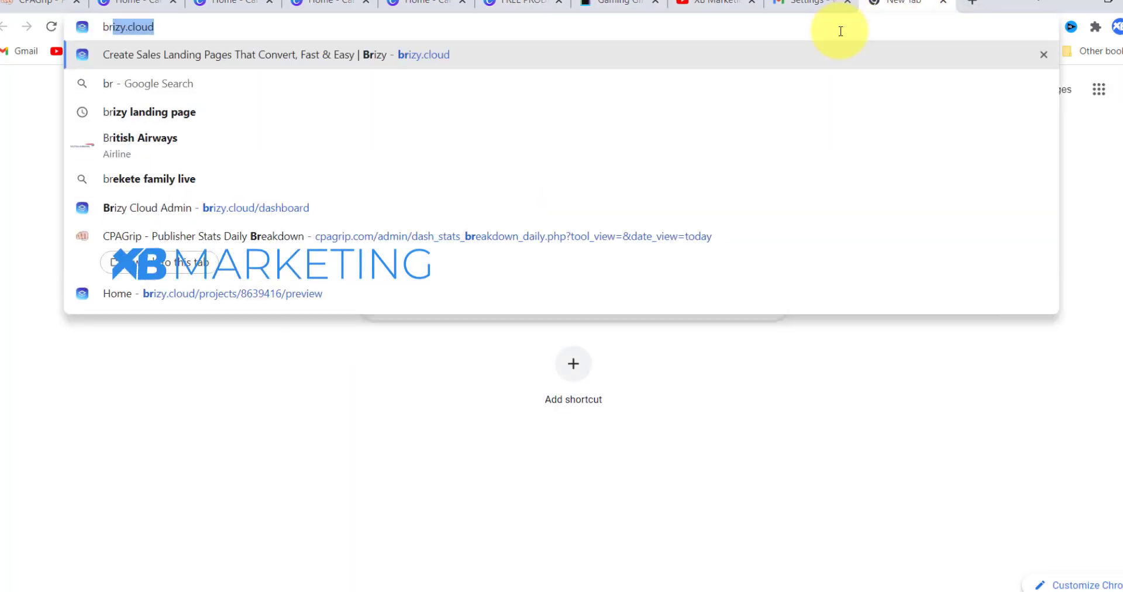
{"action": "type", "text": "izy"}
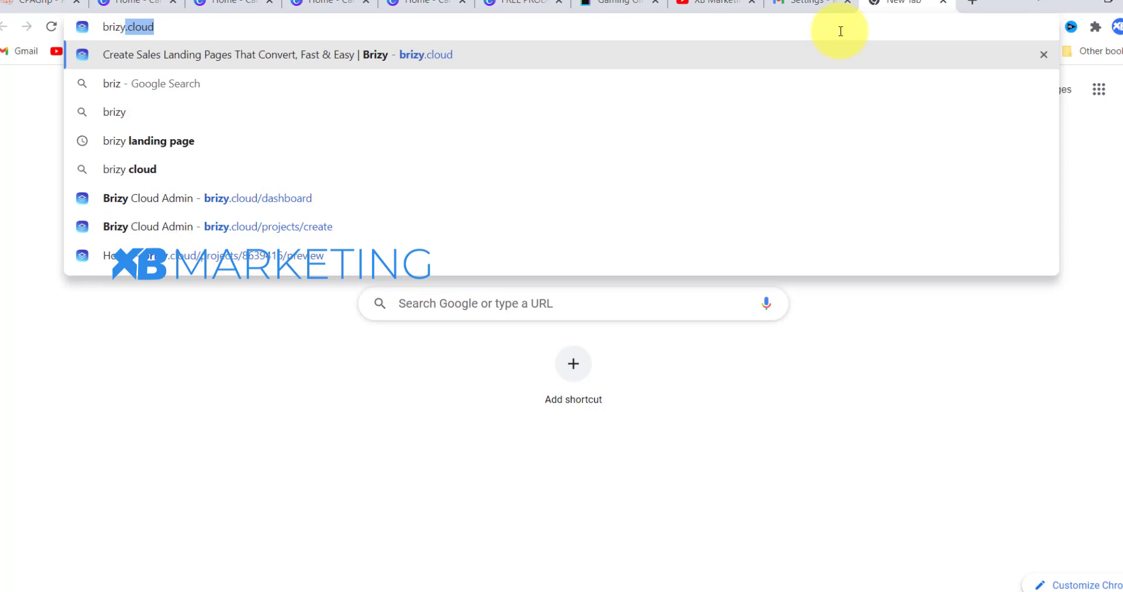
{"action": "type", "text": ".io"}
{"action": "key", "text": "Return"}
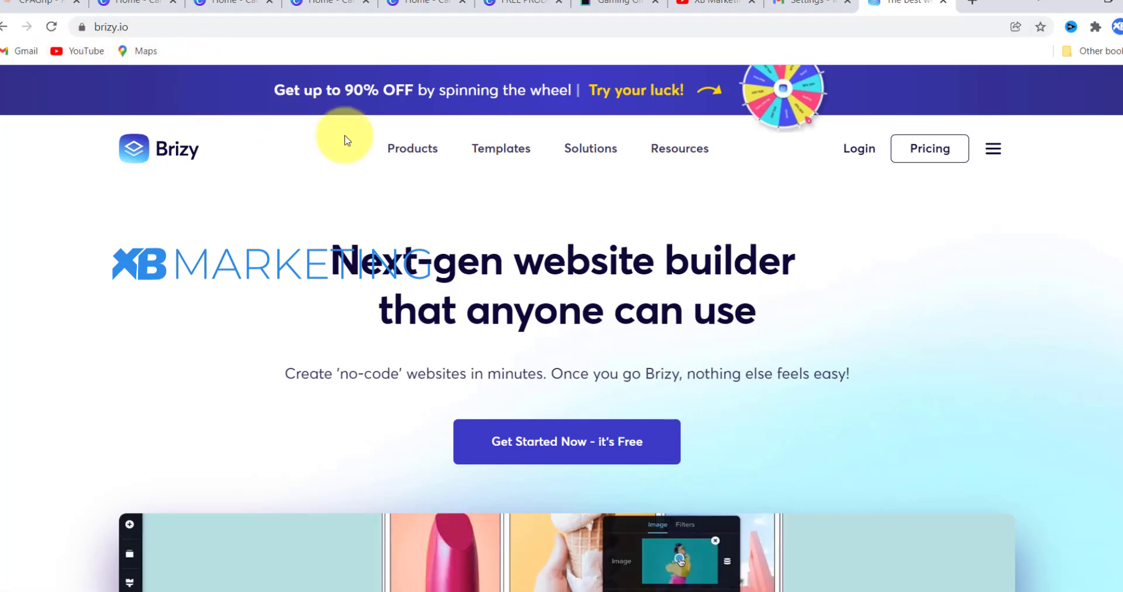
{"action": "scroll", "coordinate": [234, 82], "scroll_direction": "down", "scroll_amount": 3}
{"action": "scroll", "coordinate": [103, 64], "scroll_direction": "up", "scroll_amount": 3}
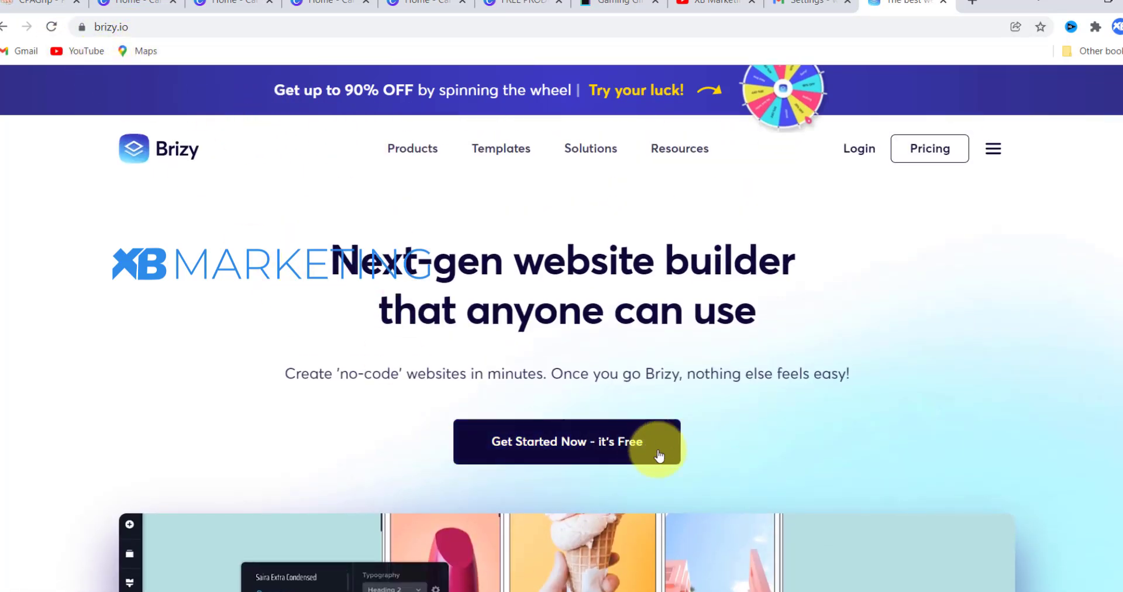
{"action": "scroll", "coordinate": [536, 430], "scroll_direction": "down", "scroll_amount": 1}
{"action": "scroll", "coordinate": [536, 430], "scroll_direction": "down", "scroll_amount": 1}
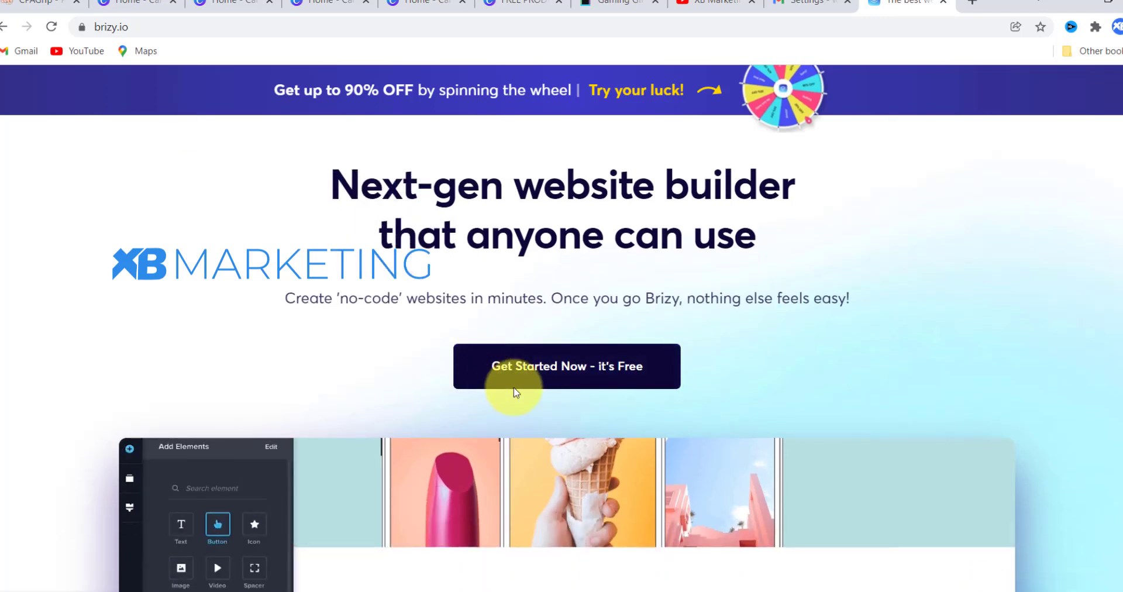
{"action": "scroll", "coordinate": [803, 344], "scroll_direction": "down", "scroll_amount": 1}
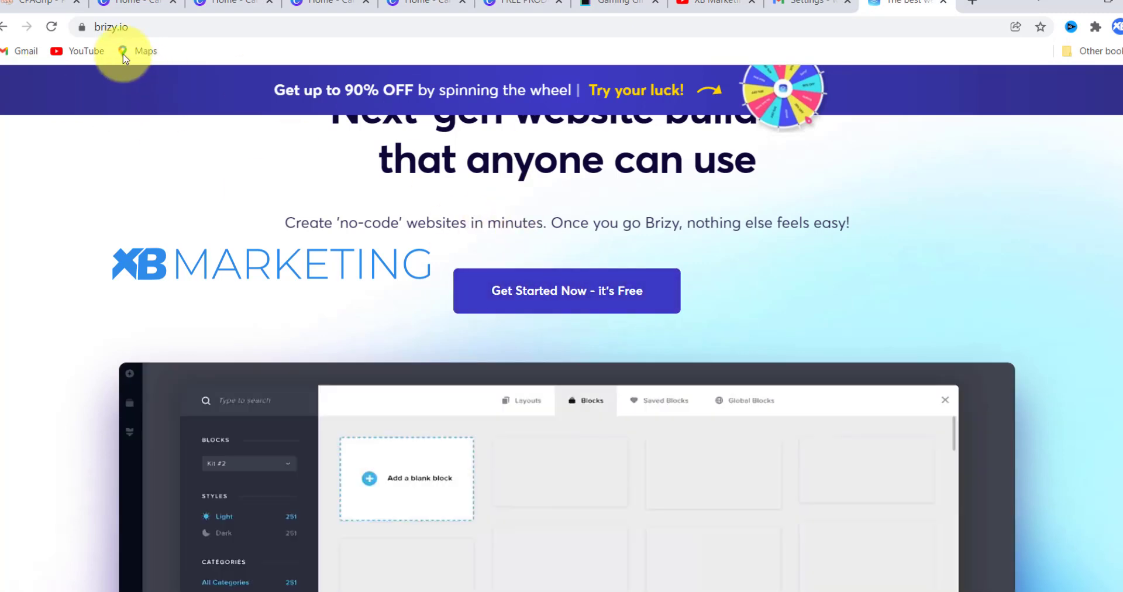
- Switch to the URL / File Lockers in CPAGrip and examine the Giveaway locker's page preview, closing its editor without saving
{"action": "left_click", "coordinate": [41, 3]}
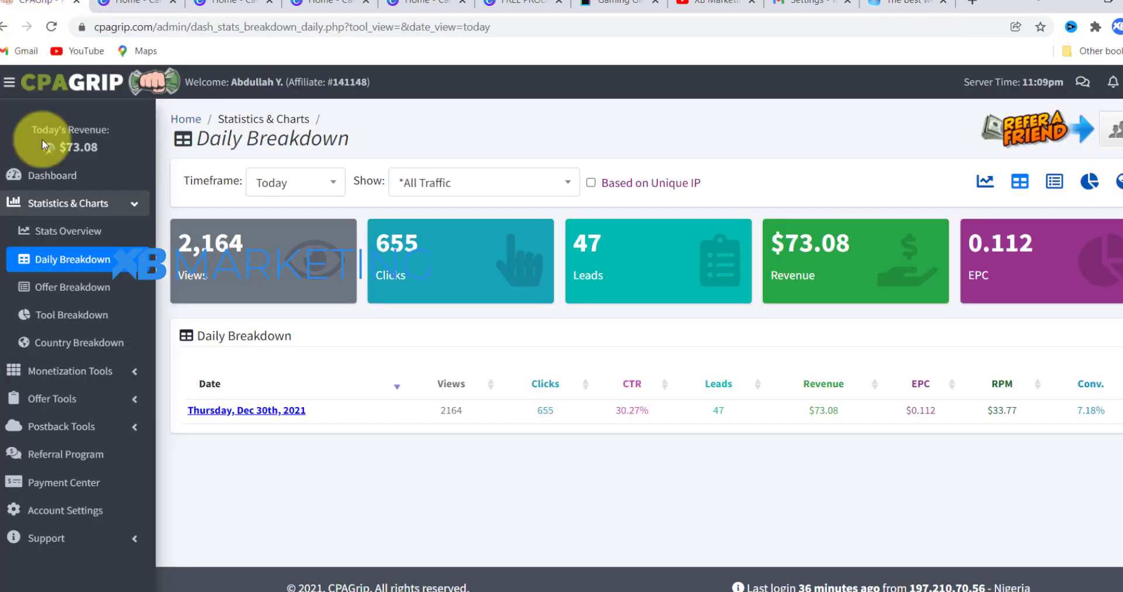
{"action": "left_click", "coordinate": [138, 372]}
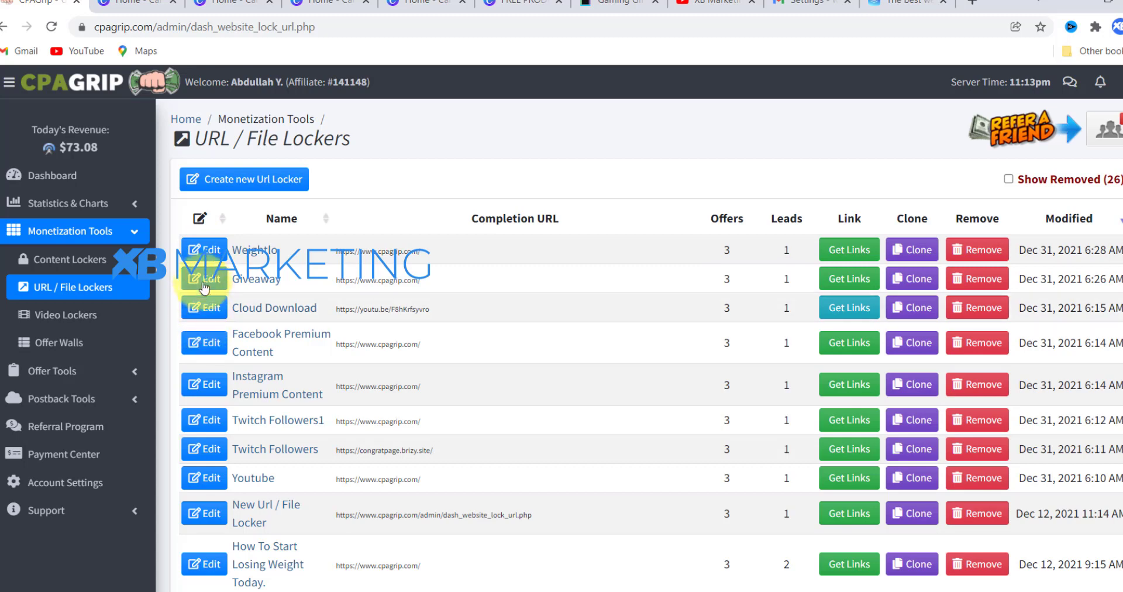
{"action": "left_click", "coordinate": [207, 282]}
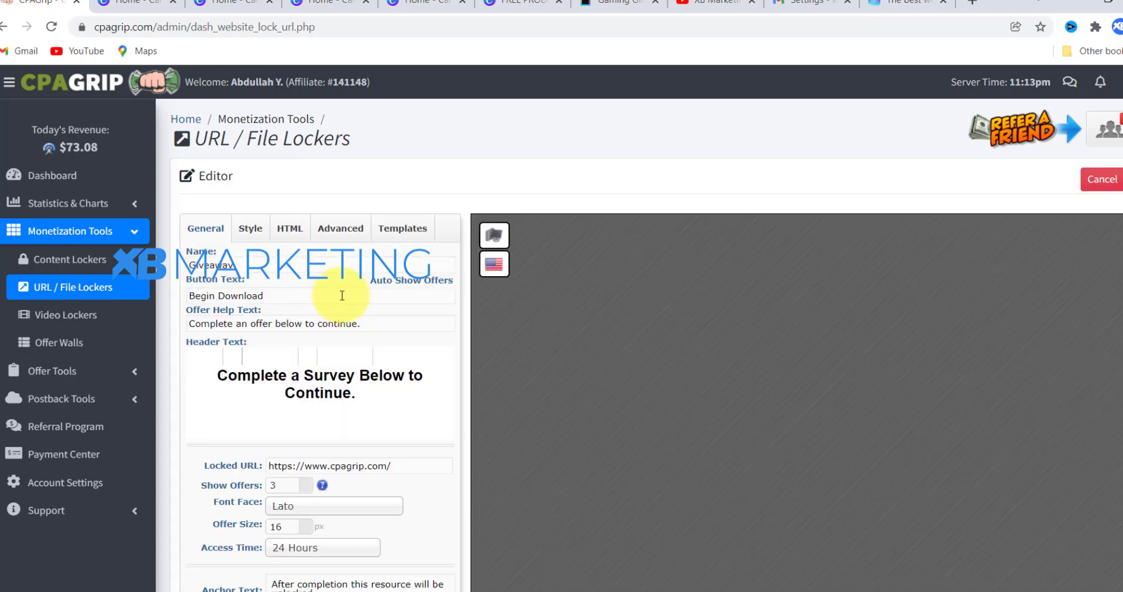
{"action": "scroll", "coordinate": [546, 251], "scroll_direction": "down", "scroll_amount": 3}
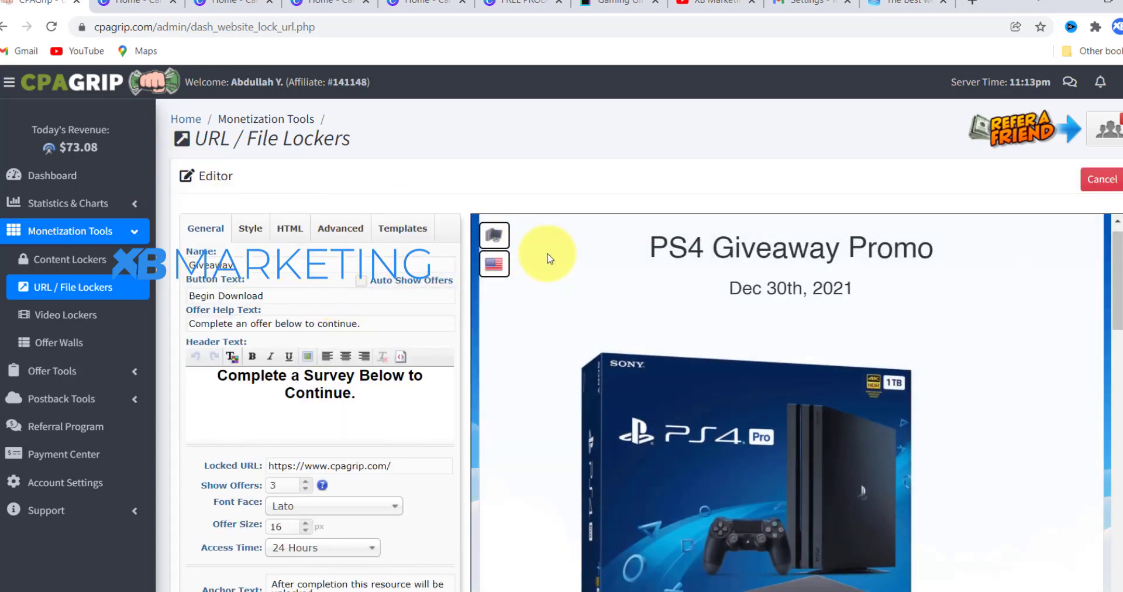
{"action": "scroll", "coordinate": [547, 237], "scroll_direction": "down", "scroll_amount": 6}
{"action": "scroll", "coordinate": [865, 234], "scroll_direction": "up", "scroll_amount": 4}
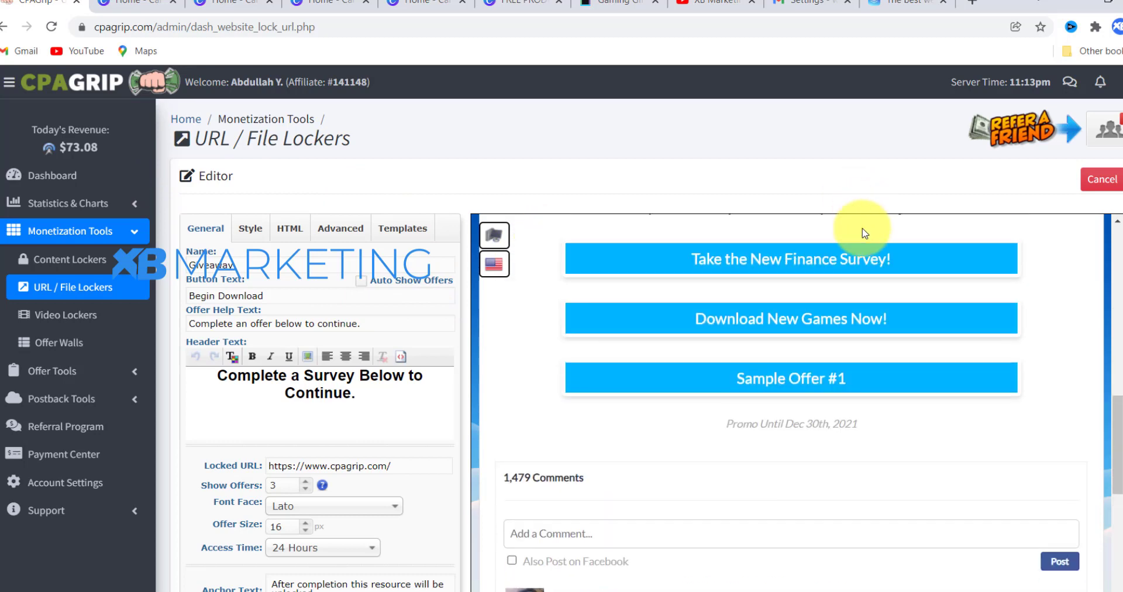
{"action": "scroll", "coordinate": [861, 279], "scroll_direction": "up", "scroll_amount": 5}
{"action": "left_click", "coordinate": [1102, 179]}
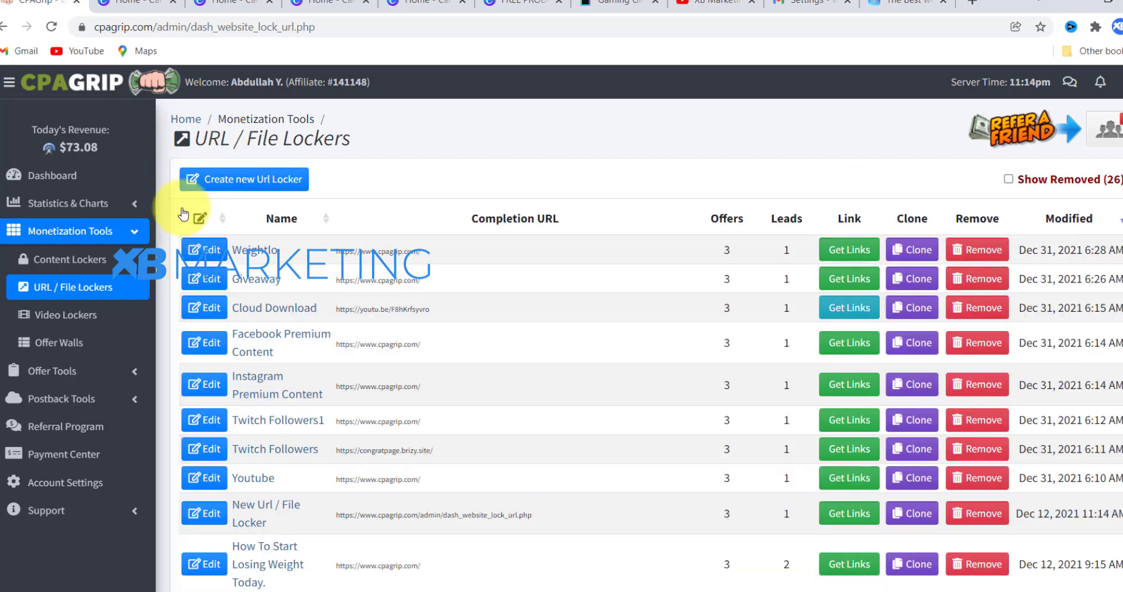
- Return to Brizy, open its home page in another tab, and examine the product options and the page content
{"action": "left_click", "coordinate": [902, 2]}
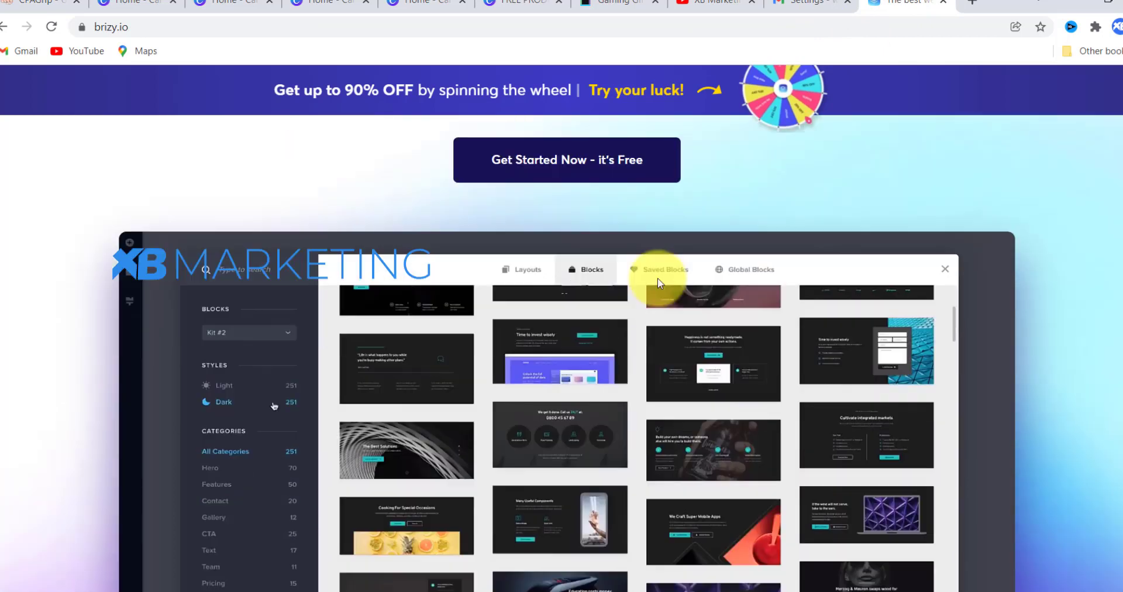
{"action": "left_click", "coordinate": [657, 278]}
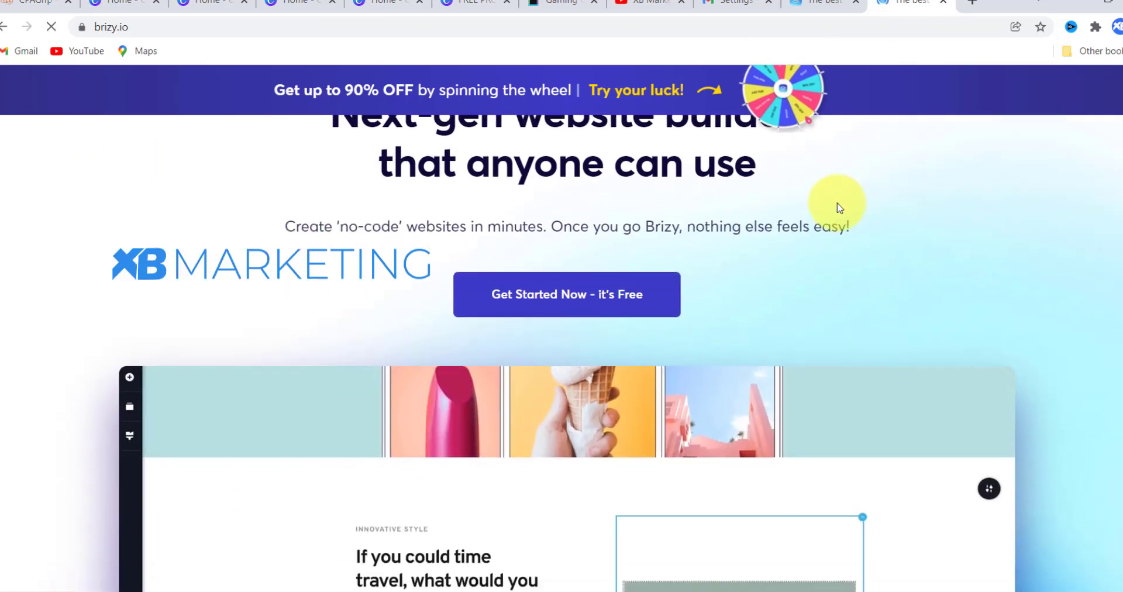
{"action": "scroll", "coordinate": [839, 205], "scroll_direction": "down", "scroll_amount": 6}
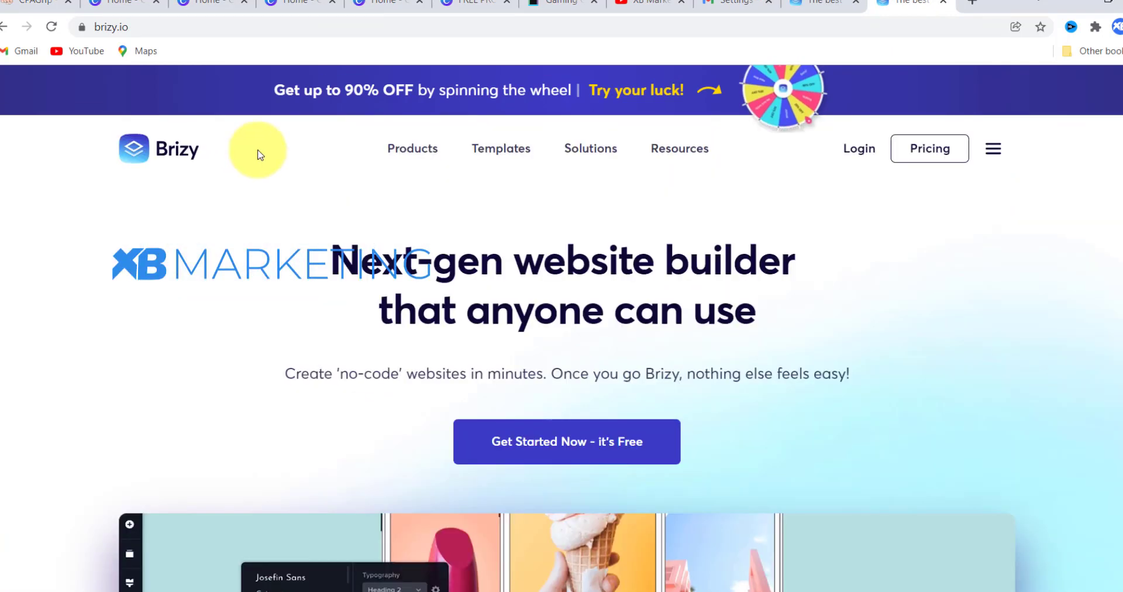
{"action": "mouse_move", "coordinate": [374, 150]}
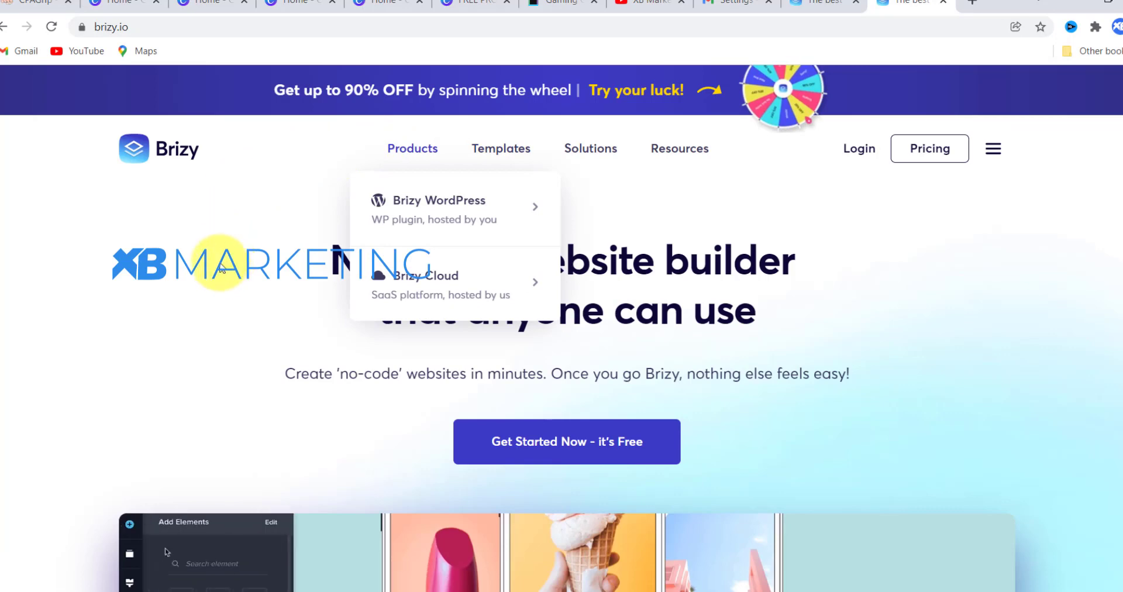
{"action": "scroll", "coordinate": [922, 301], "scroll_direction": "down", "scroll_amount": 3}
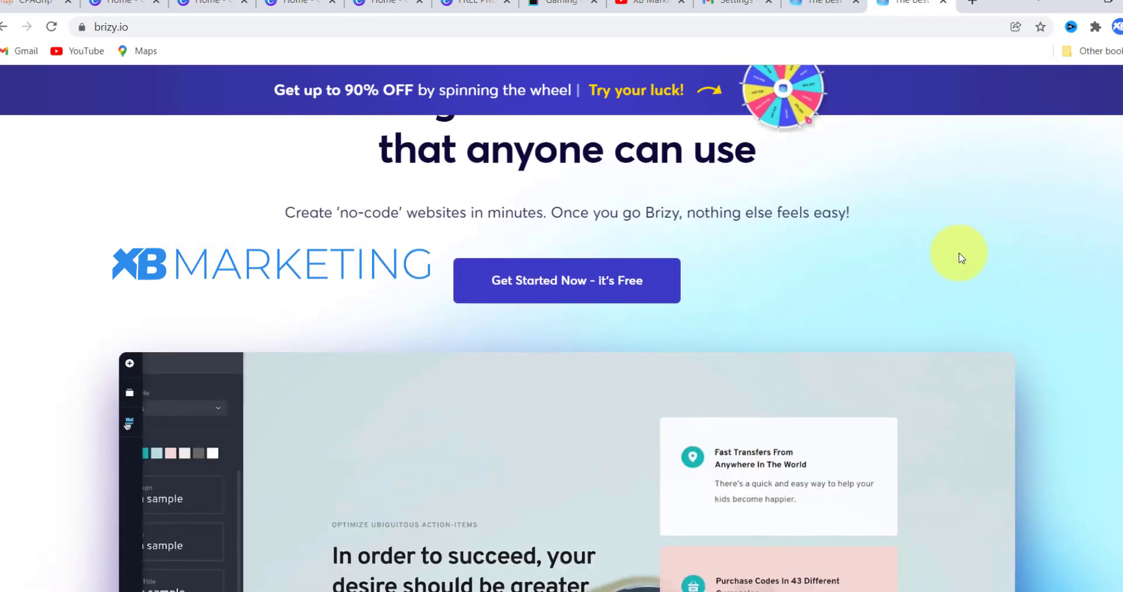
{"action": "scroll", "coordinate": [1048, 243], "scroll_direction": "down", "scroll_amount": 4}
{"action": "scroll", "coordinate": [1053, 263], "scroll_direction": "up", "scroll_amount": 7}
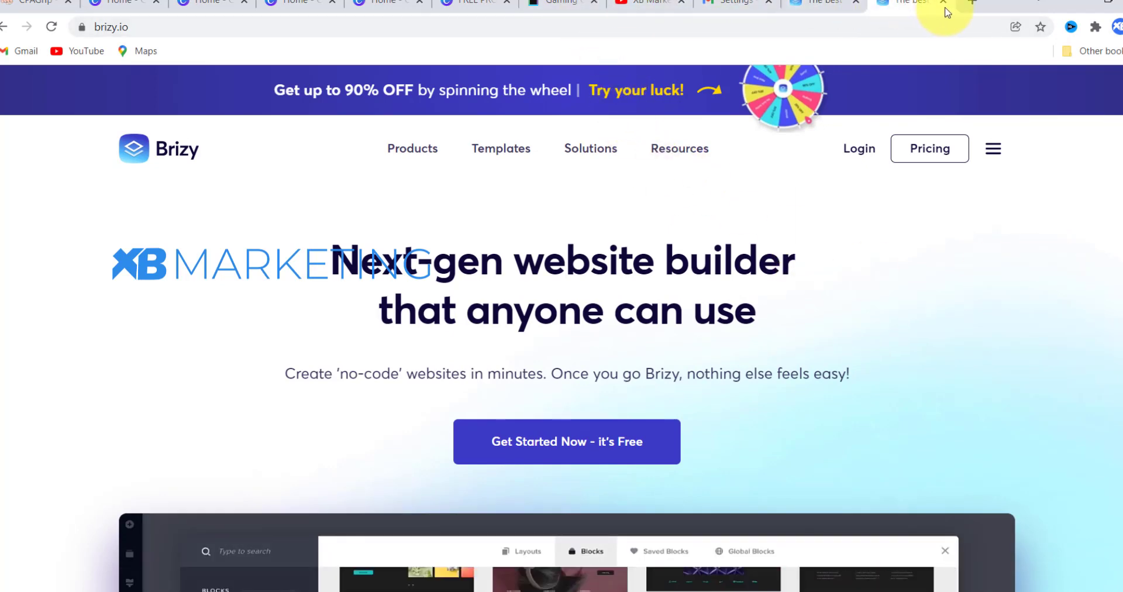
- Open selar.co/cpaformula in a new tab and look through the course's lesson list
{"action": "left_click", "coordinate": [967, 7]}
{"action": "left_click", "coordinate": [788, 32]}
{"action": "left_click", "coordinate": [831, 5]}
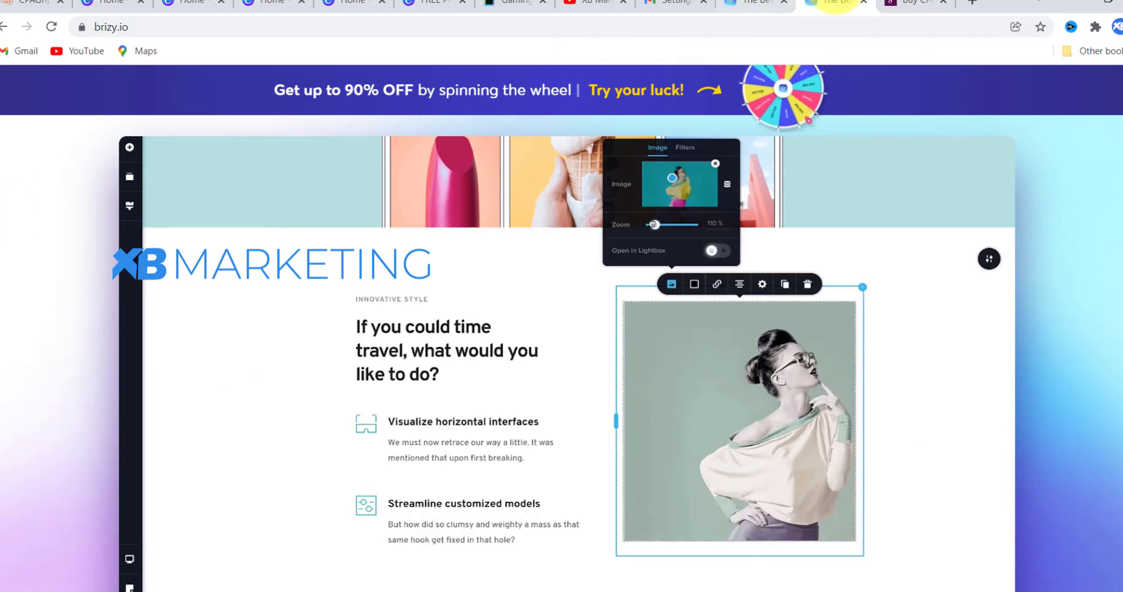
{"action": "left_click", "coordinate": [922, 5]}
{"action": "scroll", "coordinate": [293, 263], "scroll_direction": "down", "scroll_amount": 3}
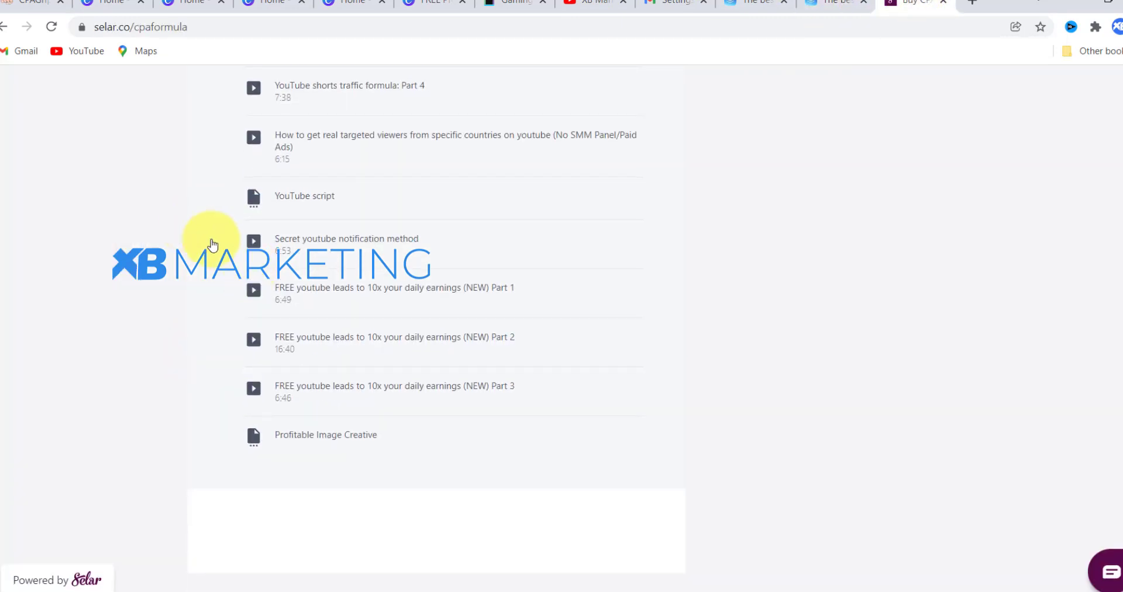